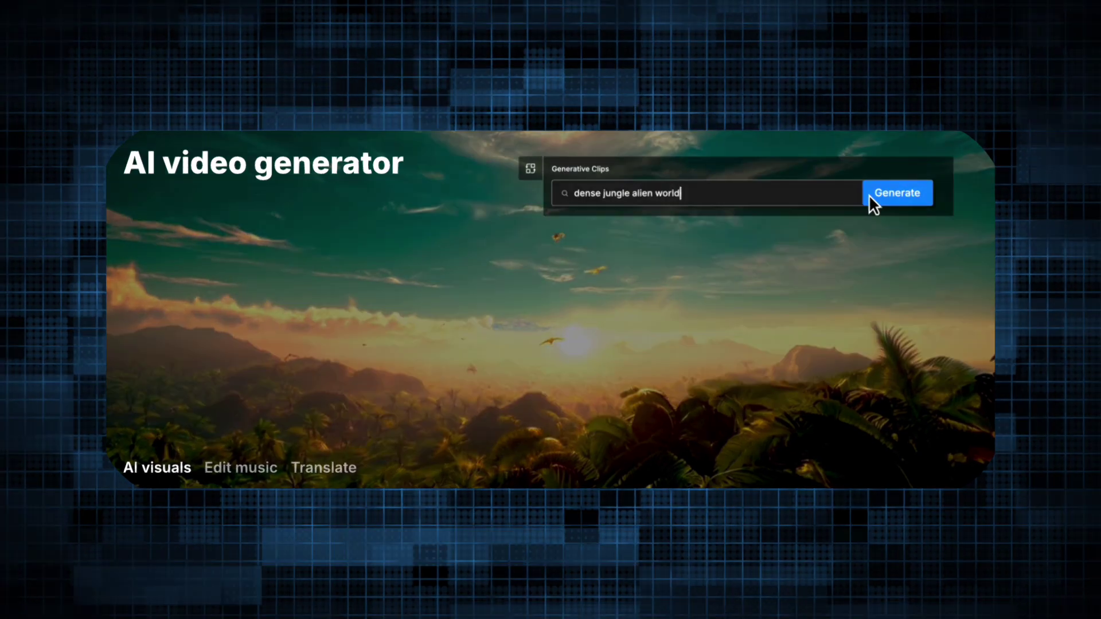
- Generate clips for the dense jungle alien world prompt and place one in the preview
{"action": "left_click", "coordinate": [868, 195]}
{"action": "left_click_drag", "start_coordinate": [797, 313], "coordinate": [331, 374]}
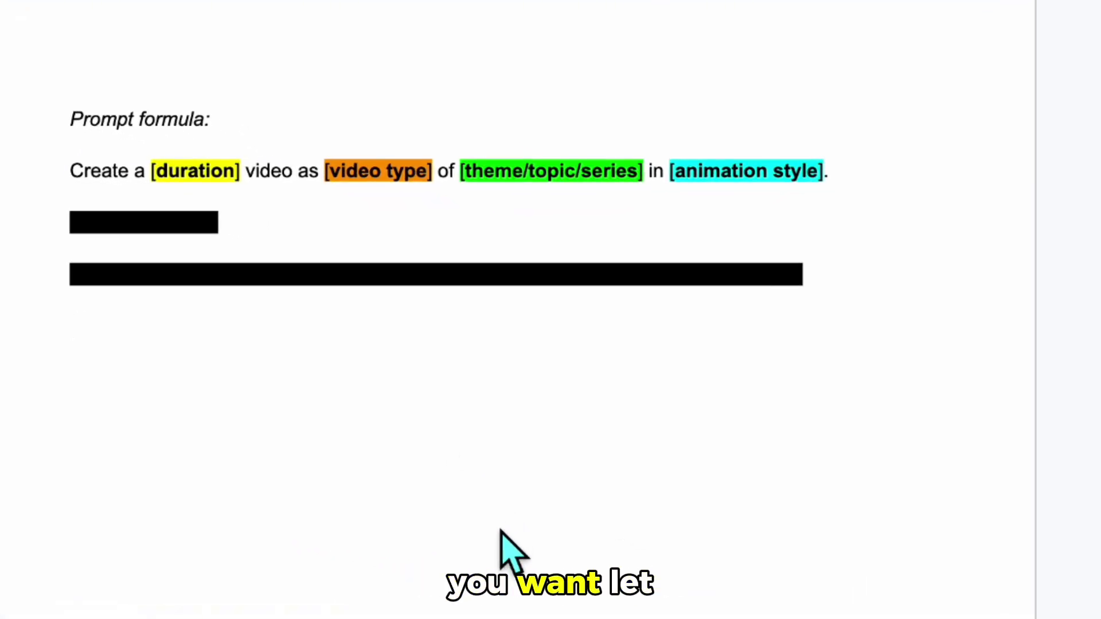
{"action": "double_click", "coordinate": [192, 172]}
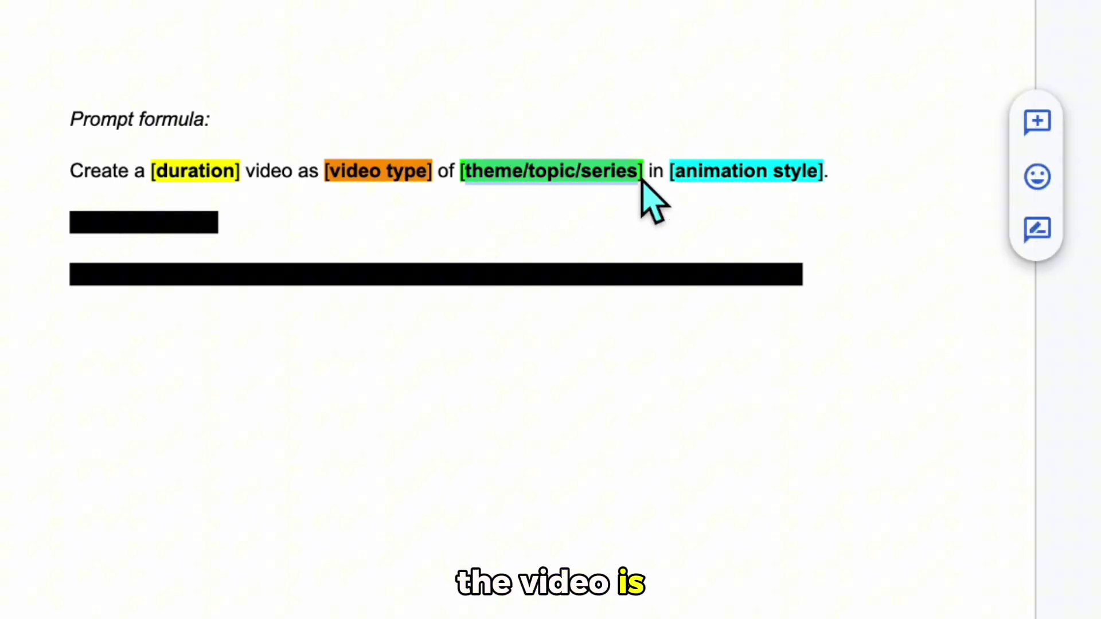
{"action": "left_click_drag", "start_coordinate": [672, 175], "coordinate": [818, 184]}
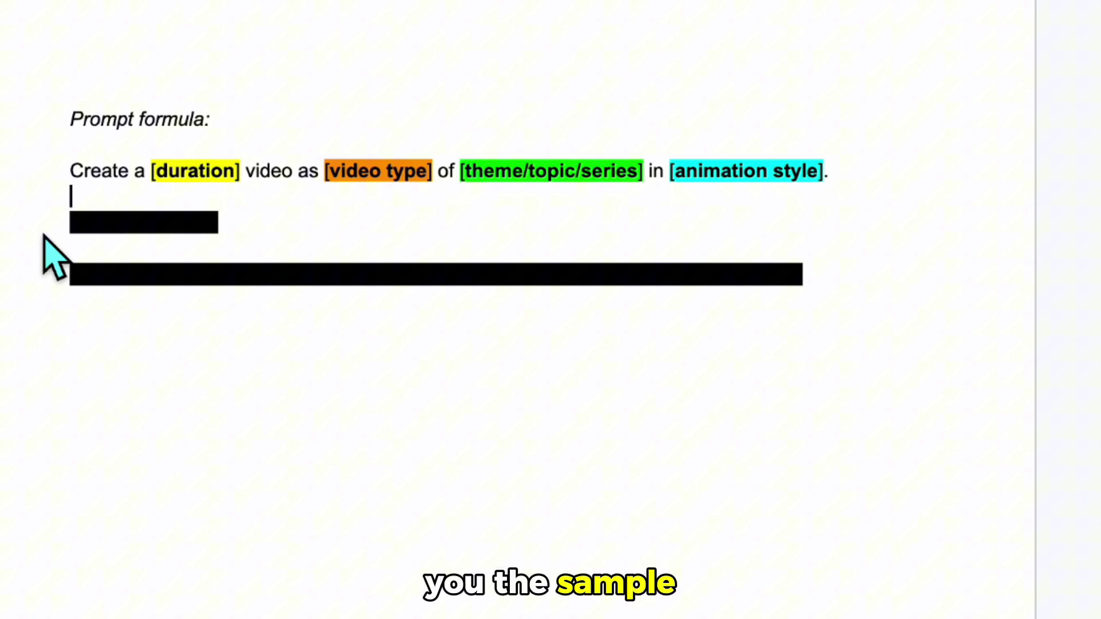
{"action": "left_click_drag", "start_coordinate": [43, 232], "coordinate": [819, 332]}
{"action": "key", "text": "Escape"}
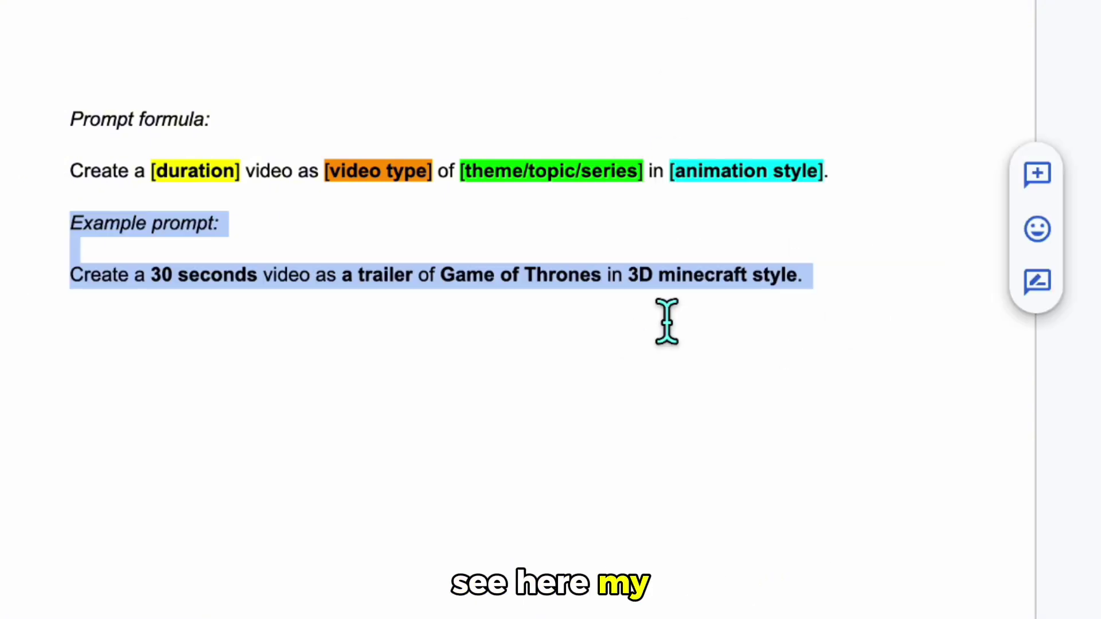
{"action": "left_click", "coordinate": [670, 396]}
{"action": "left_click_drag", "start_coordinate": [142, 337], "coordinate": [52, 305]}
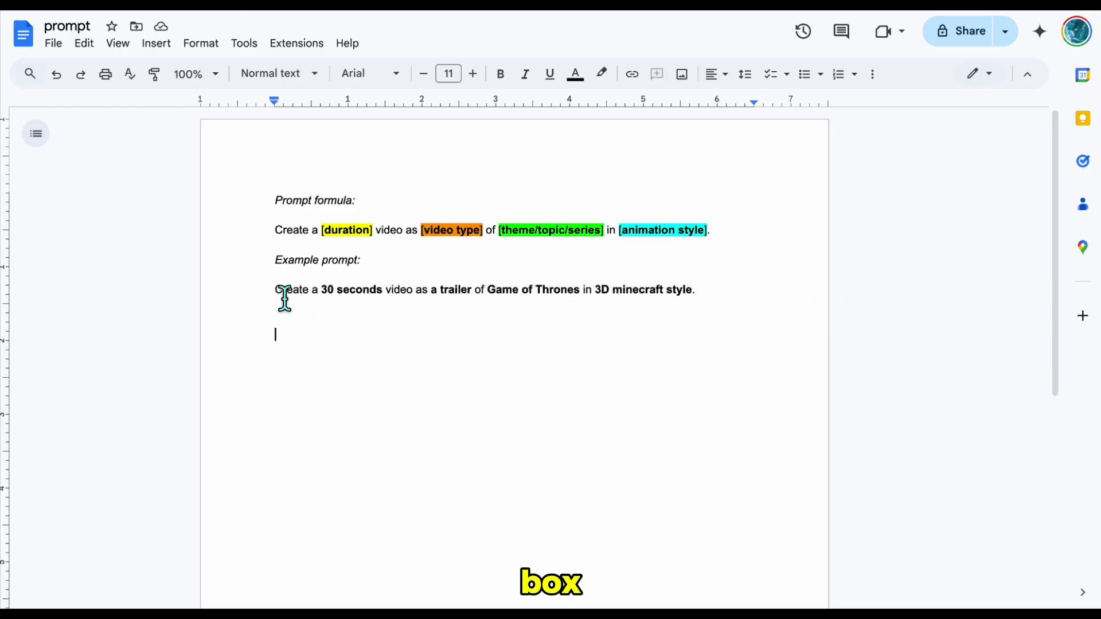
- Select the example prompt line in Google Docs to copy it
{"action": "left_click_drag", "start_coordinate": [285, 300], "coordinate": [662, 298]}
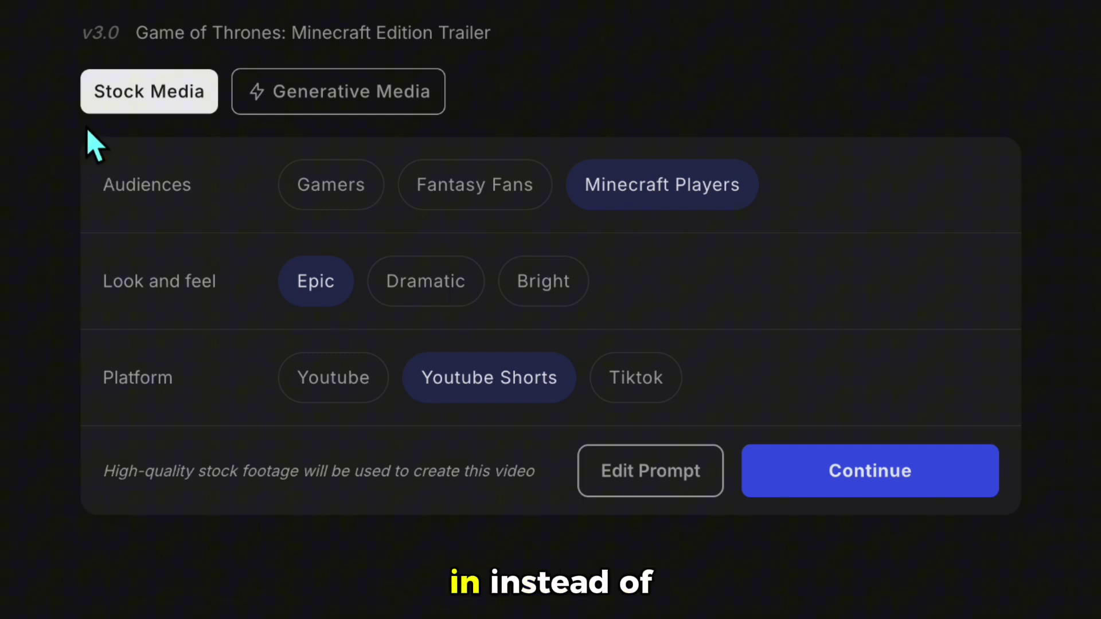
- Choose Generative Media visuals and target regular YouTube instead of YouTube Shorts
{"action": "left_click", "coordinate": [352, 102]}
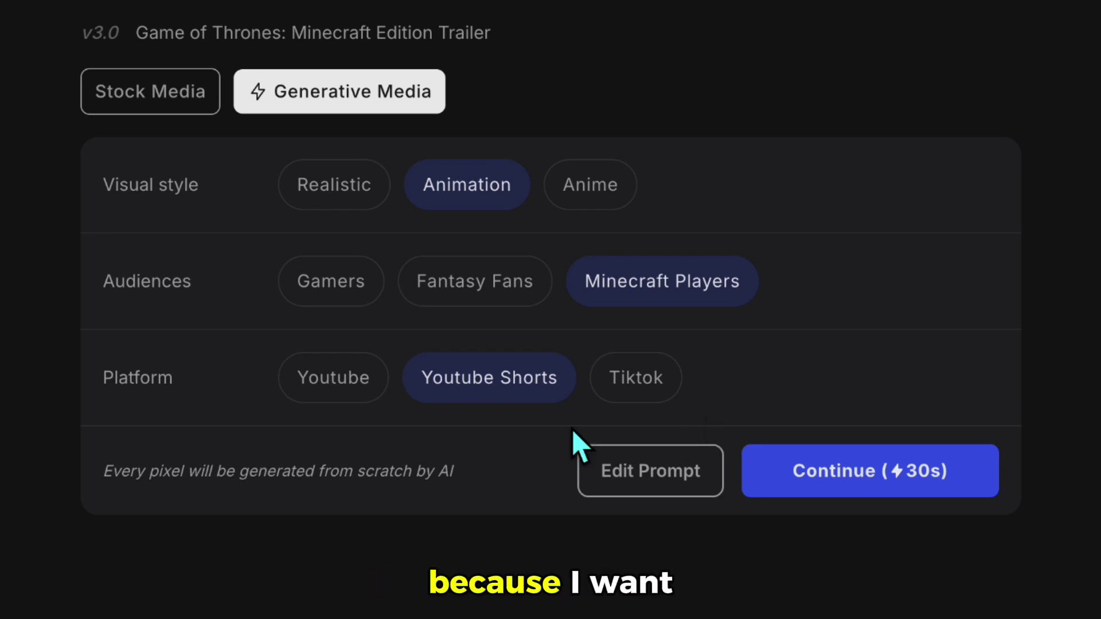
{"action": "left_click", "coordinate": [363, 396]}
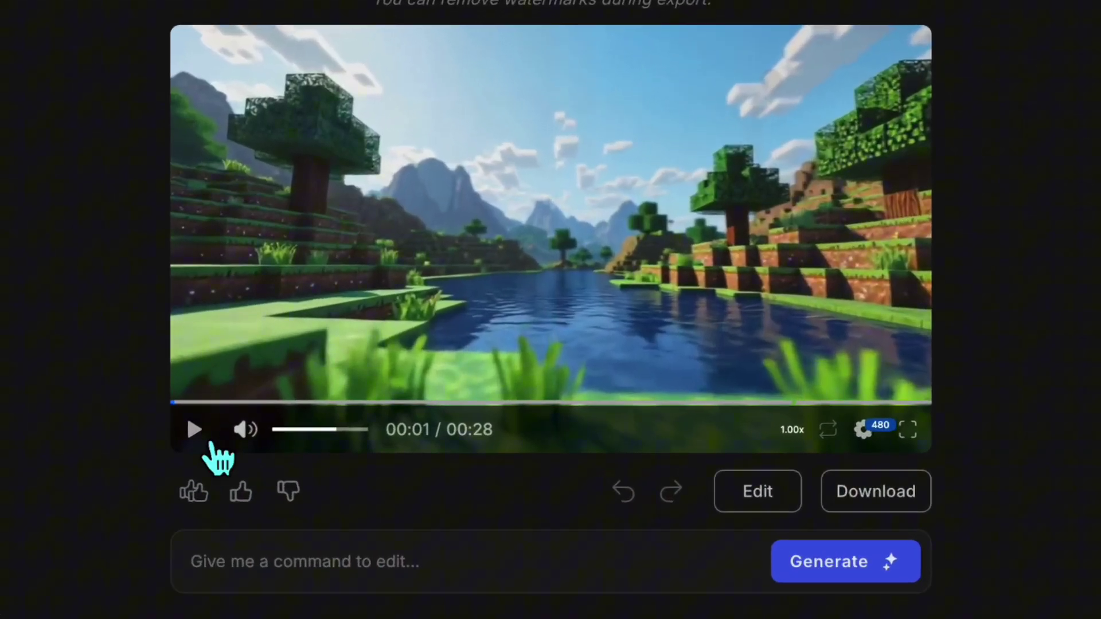
- Play the generated 28-second trailer and watch it to about 00:17
{"action": "left_click", "coordinate": [208, 439]}
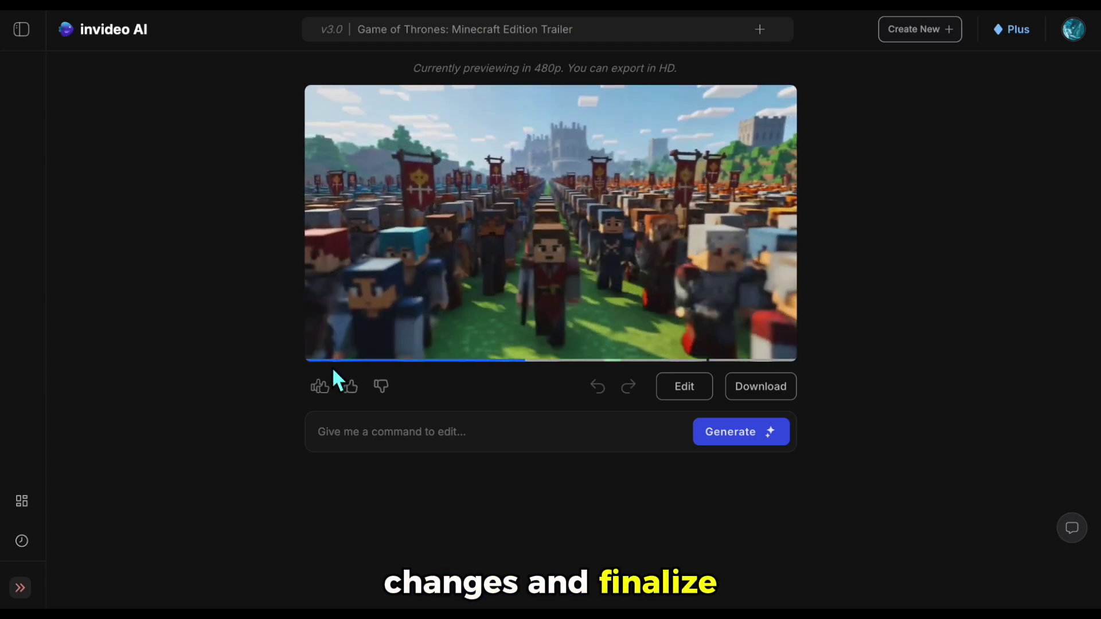
{"action": "mouse_move", "coordinate": [333, 357]}
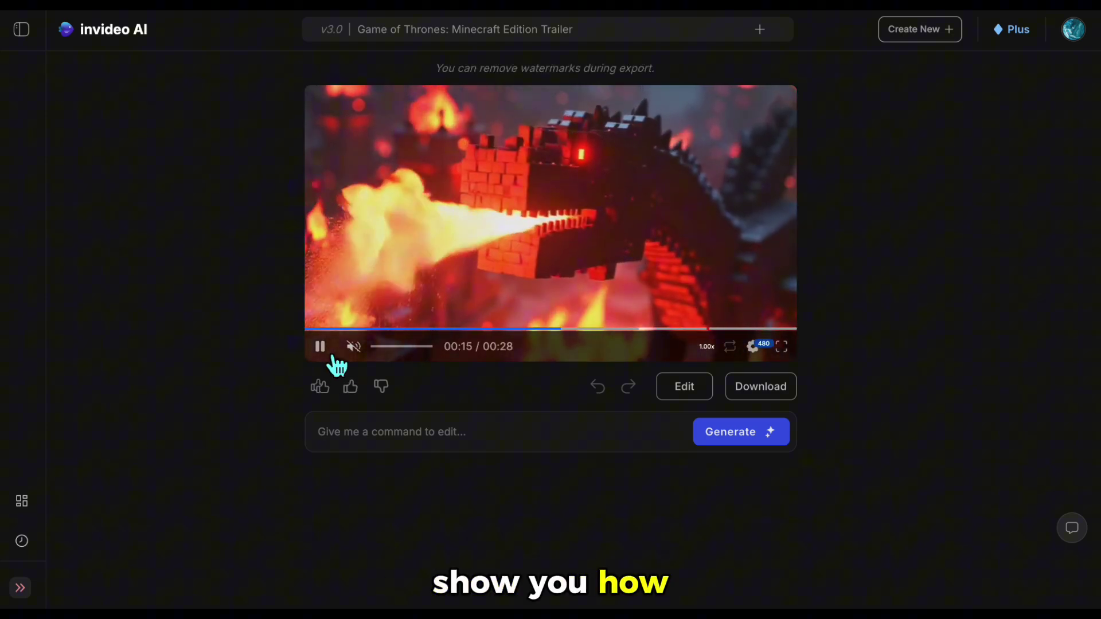
- Pause on the iron throne shot and request one-word captions
{"action": "left_click", "coordinate": [319, 346]}
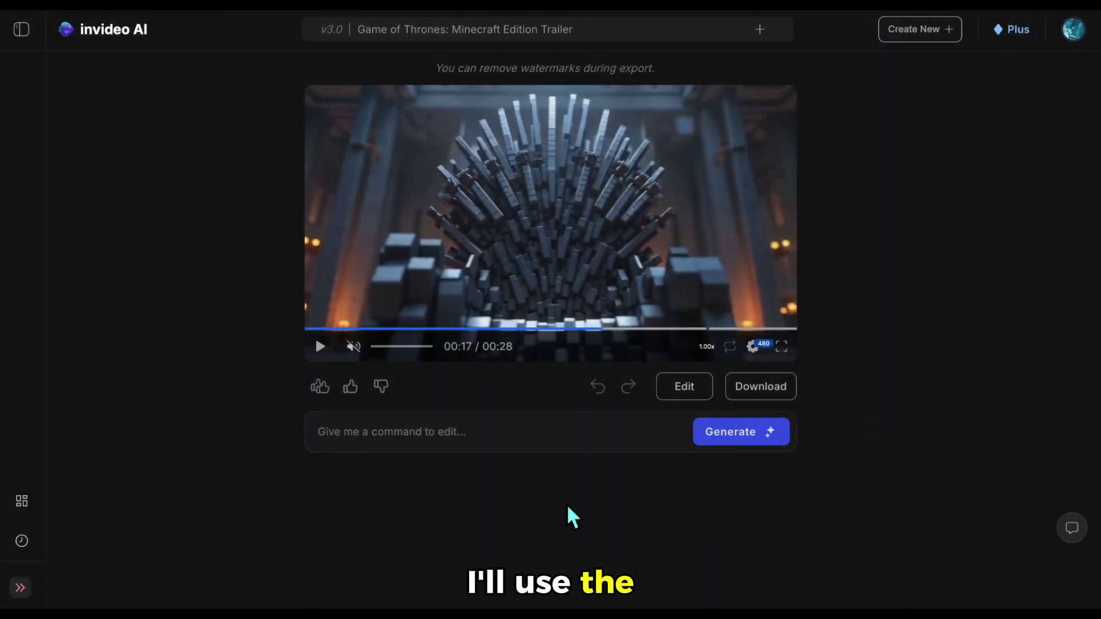
{"action": "left_click", "coordinate": [364, 440]}
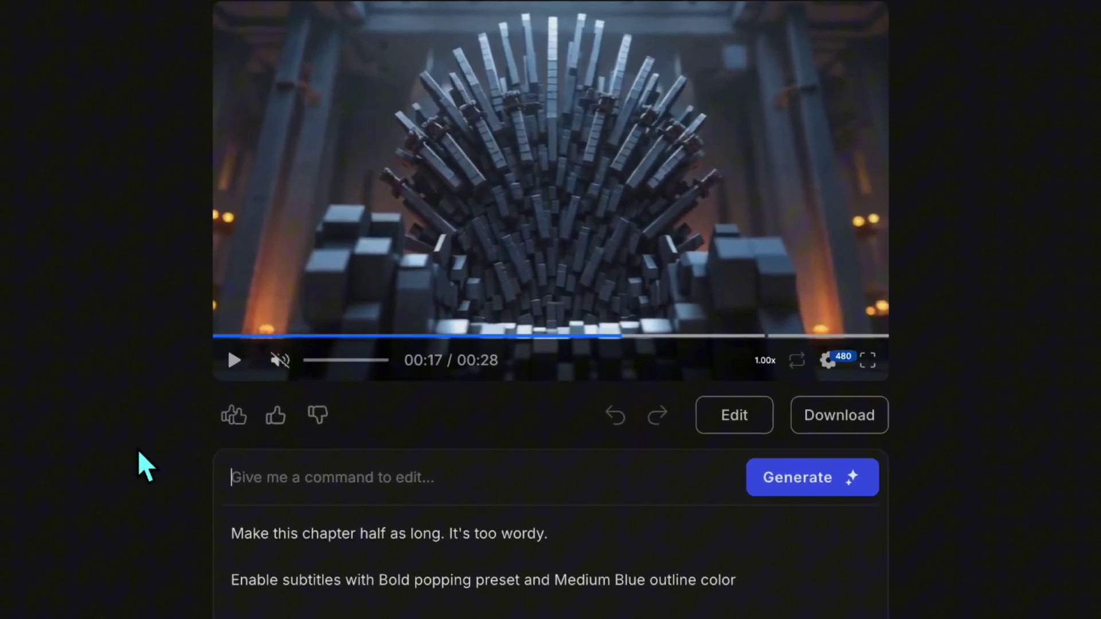
{"action": "type", "text": "add one word caption"}
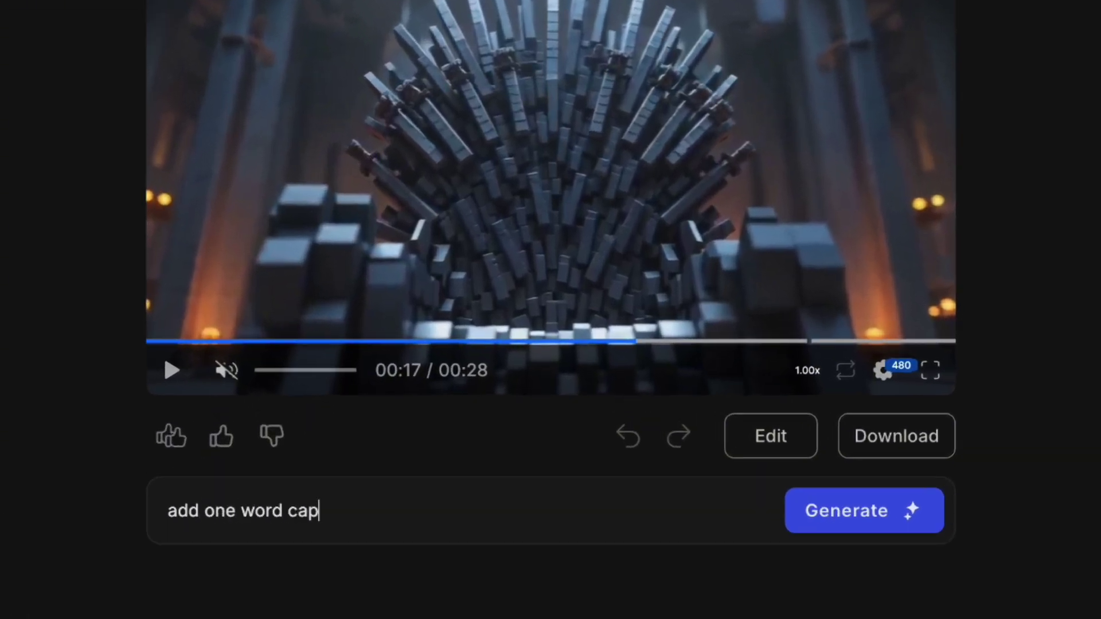
{"action": "left_click", "coordinate": [854, 519]}
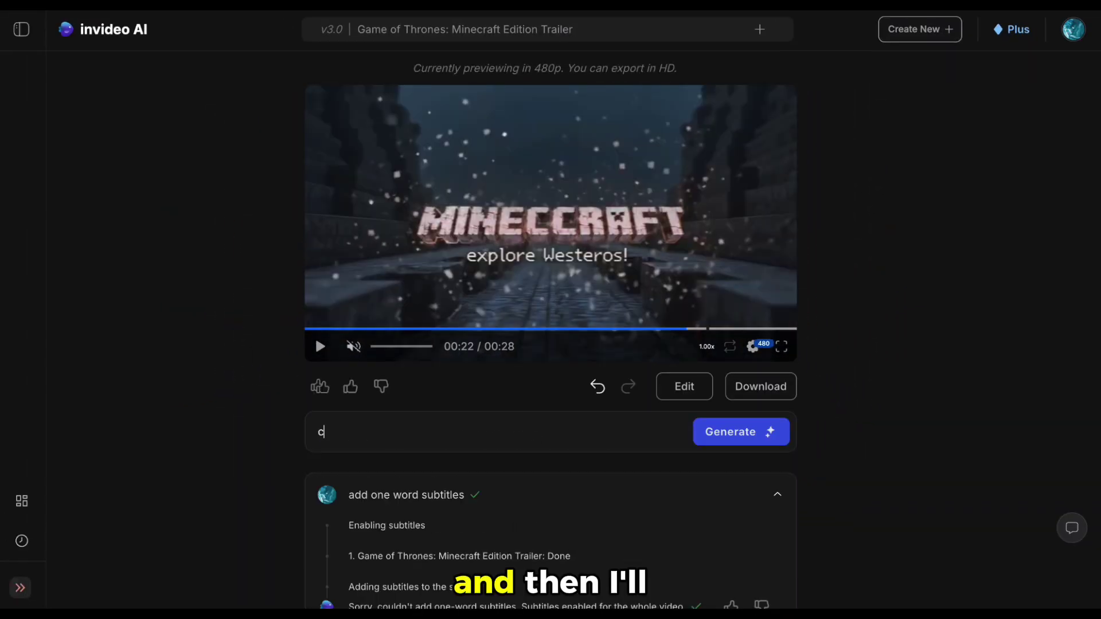
- Change the background music to cinematic music and begin a 'make the voiceover' edit command
{"action": "type", "text": "hange backg"}
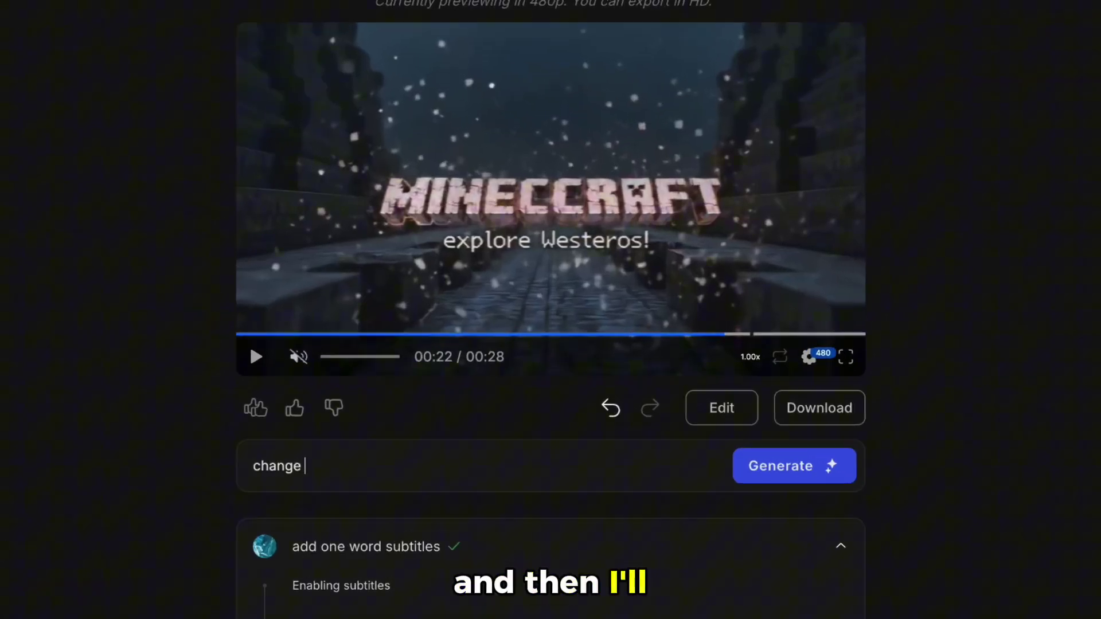
{"action": "type", "text": "round music to a "}
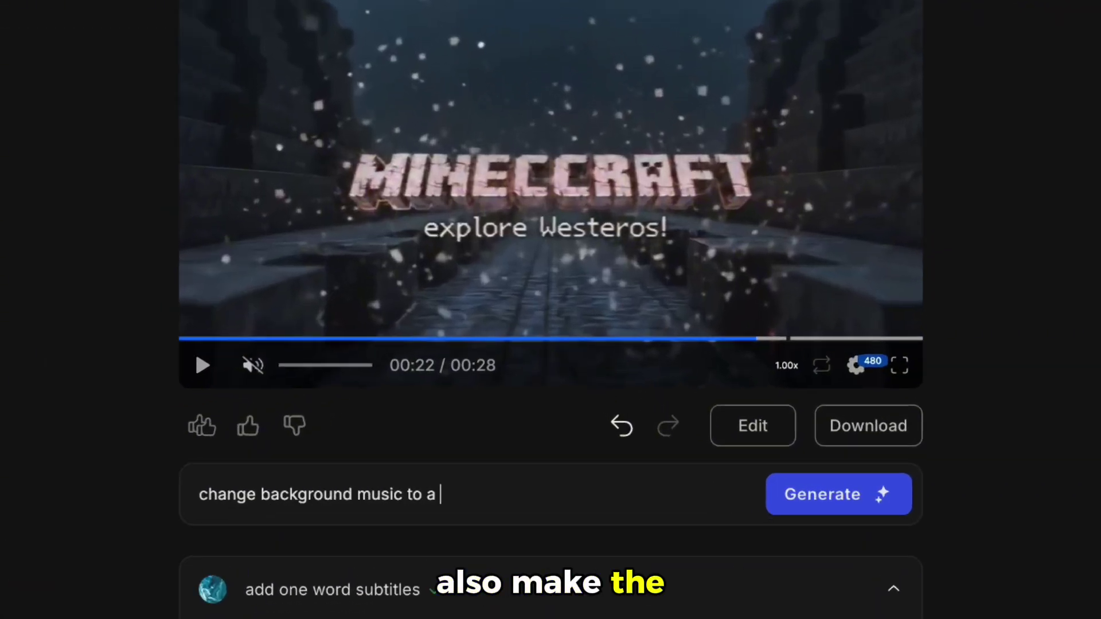
{"action": "type", "text": "cinematic music"}
{"action": "key", "text": "Return"}
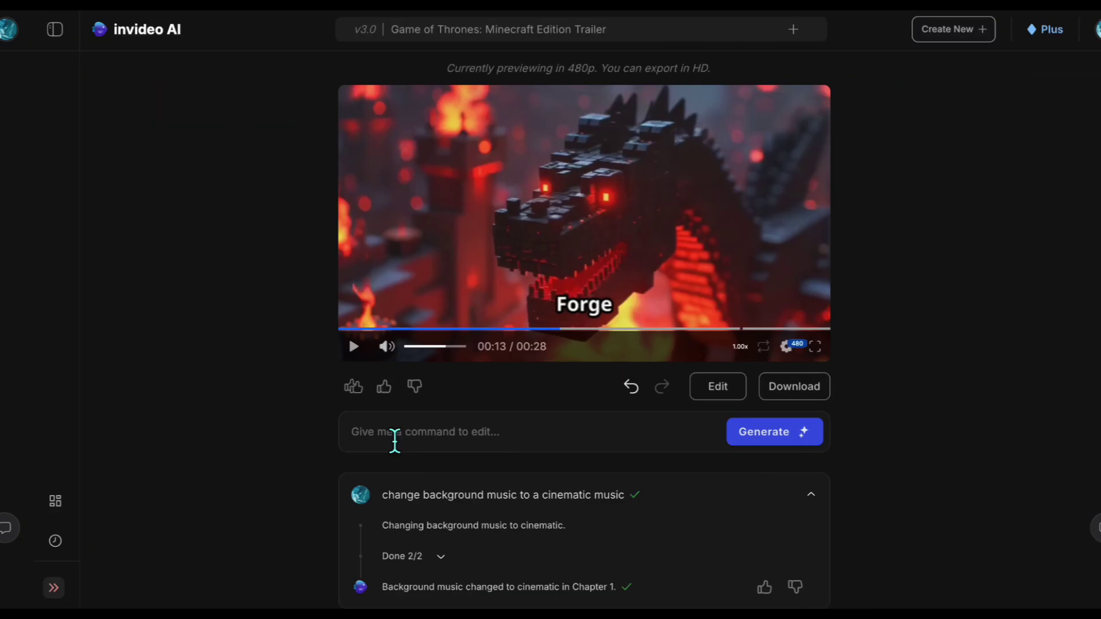
{"action": "left_click", "coordinate": [395, 440]}
{"action": "type", "text": "make the voiceover darker tone"}
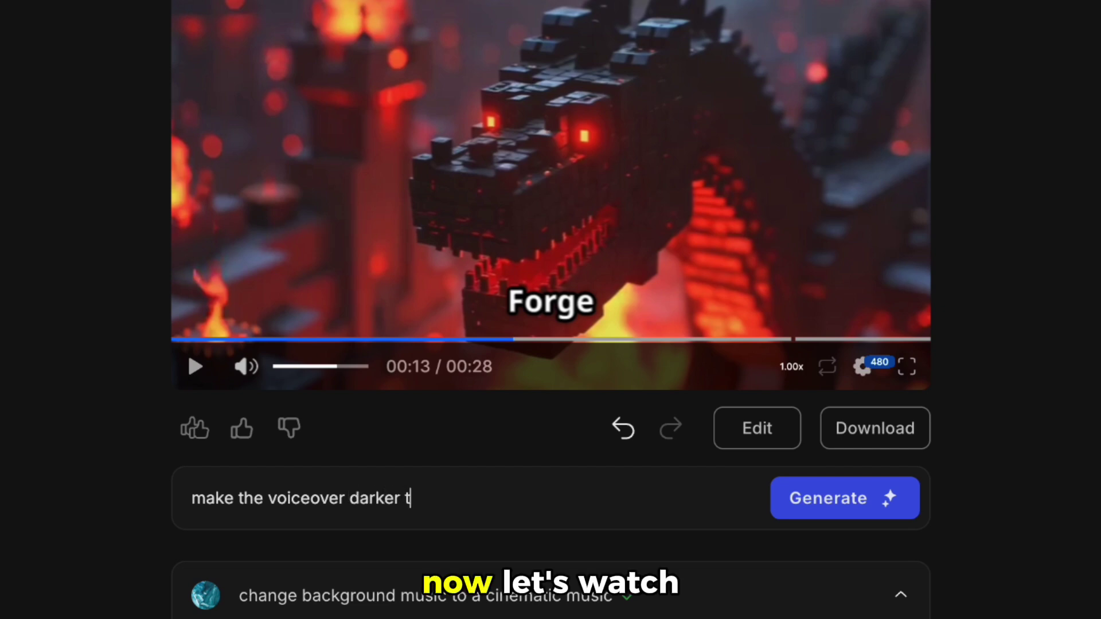
- Submit the darker voiceover request and bring up the trailer's download settings
{"action": "left_click", "coordinate": [850, 505]}
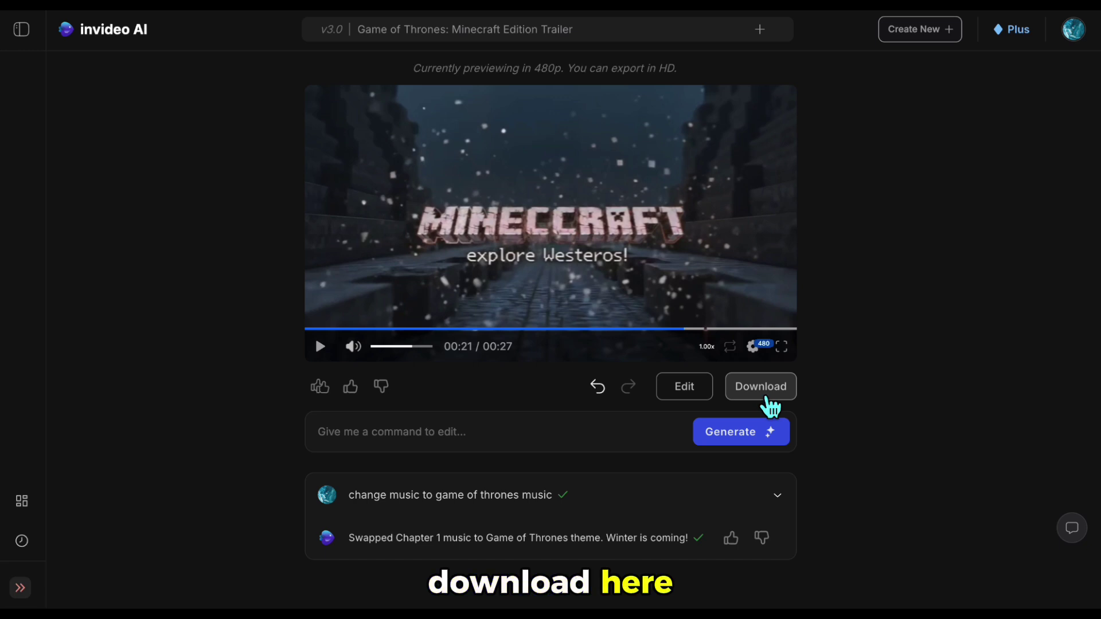
{"action": "left_click", "coordinate": [764, 403]}
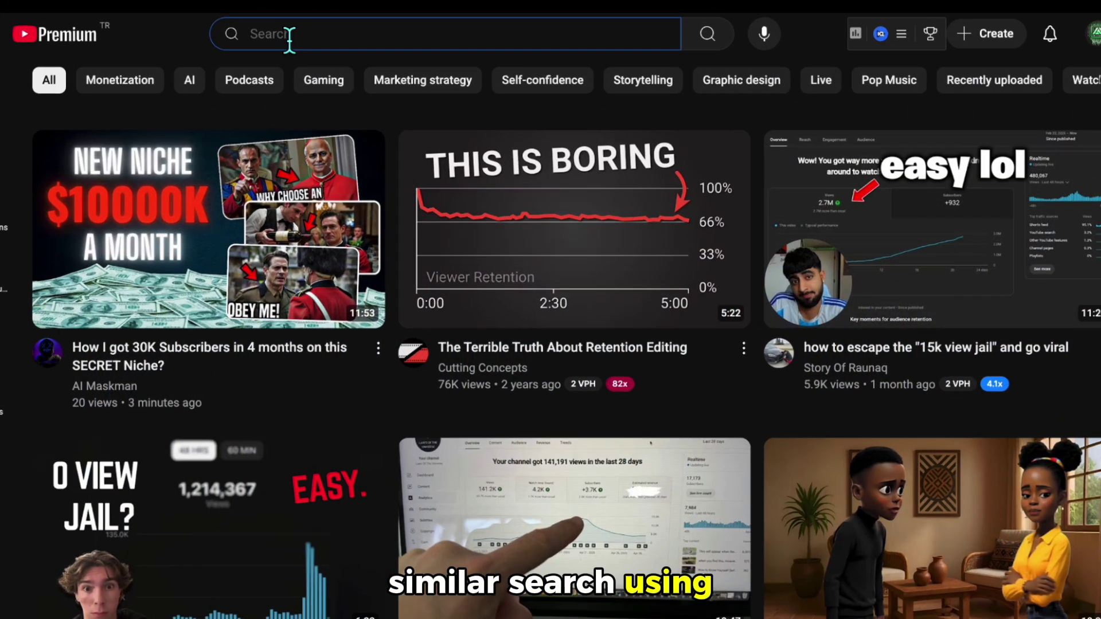
- Search YouTube for 'minecraft game of thrones' and scroll through the Minecraft animation results
{"action": "type", "text": "mi"}
{"action": "type", "text": "necraft game"}
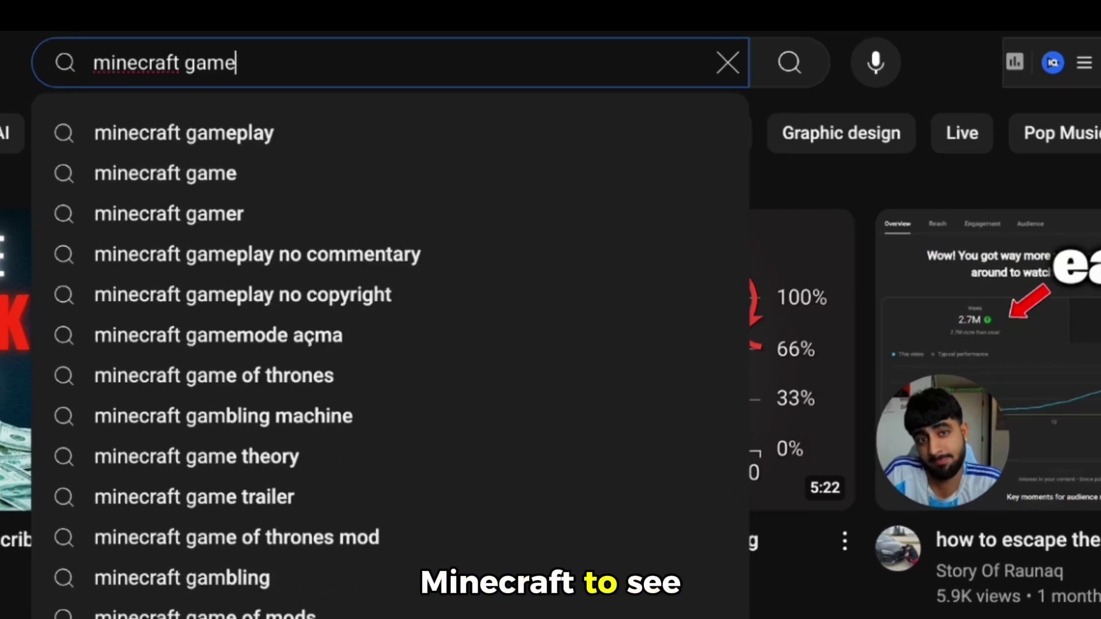
{"action": "type", "text": " of thrones"}
{"action": "key", "text": "Return"}
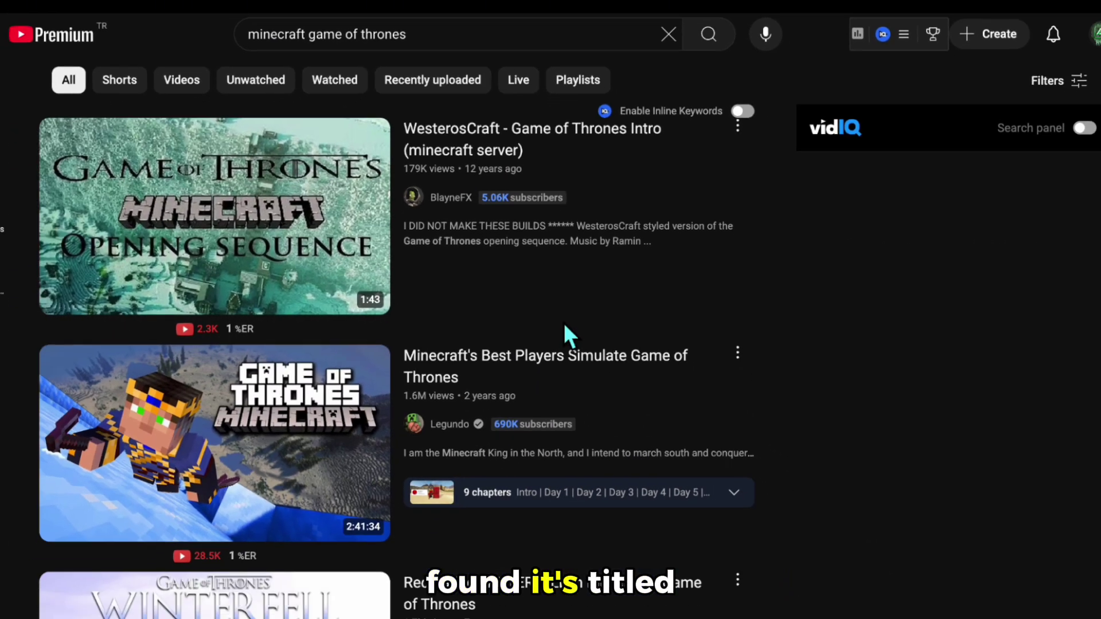
{"action": "scroll", "coordinate": [564, 322], "scroll_direction": "down", "scroll_amount": 10}
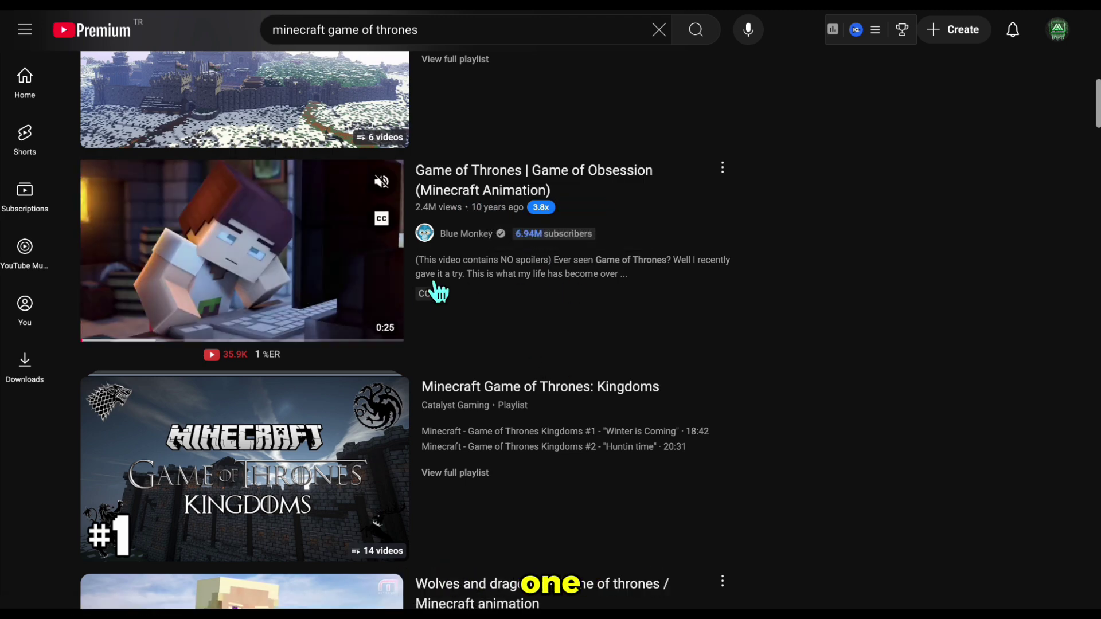
{"action": "scroll", "coordinate": [508, 312], "scroll_direction": "down", "scroll_amount": 6}
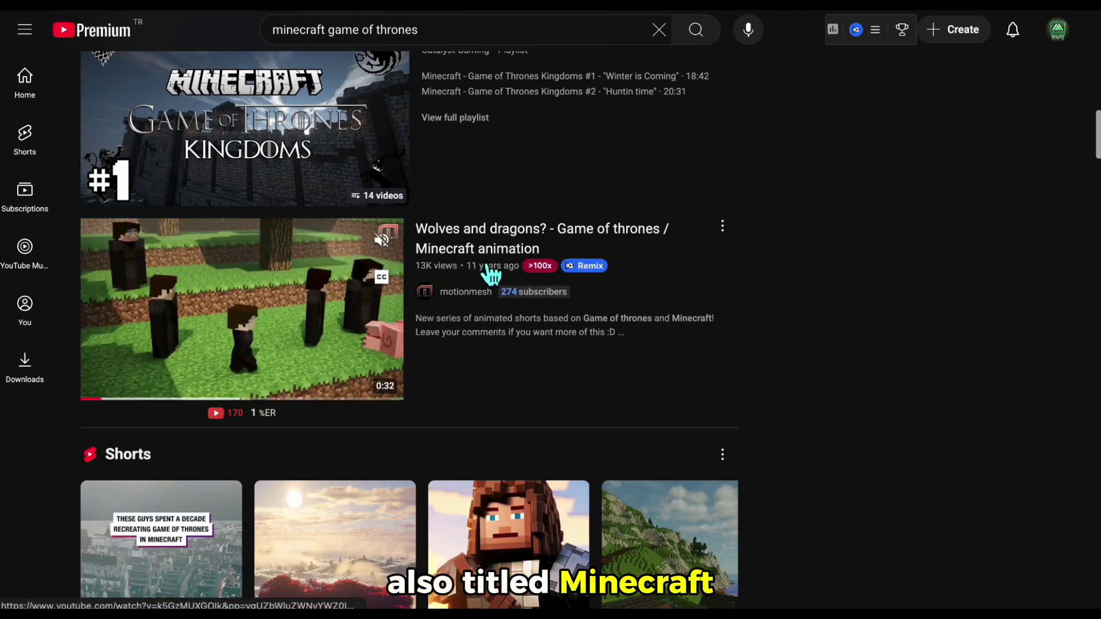
{"action": "scroll", "coordinate": [491, 307], "scroll_direction": "down", "scroll_amount": 12}
{"action": "scroll", "coordinate": [492, 307], "scroll_direction": "down", "scroll_amount": 15}
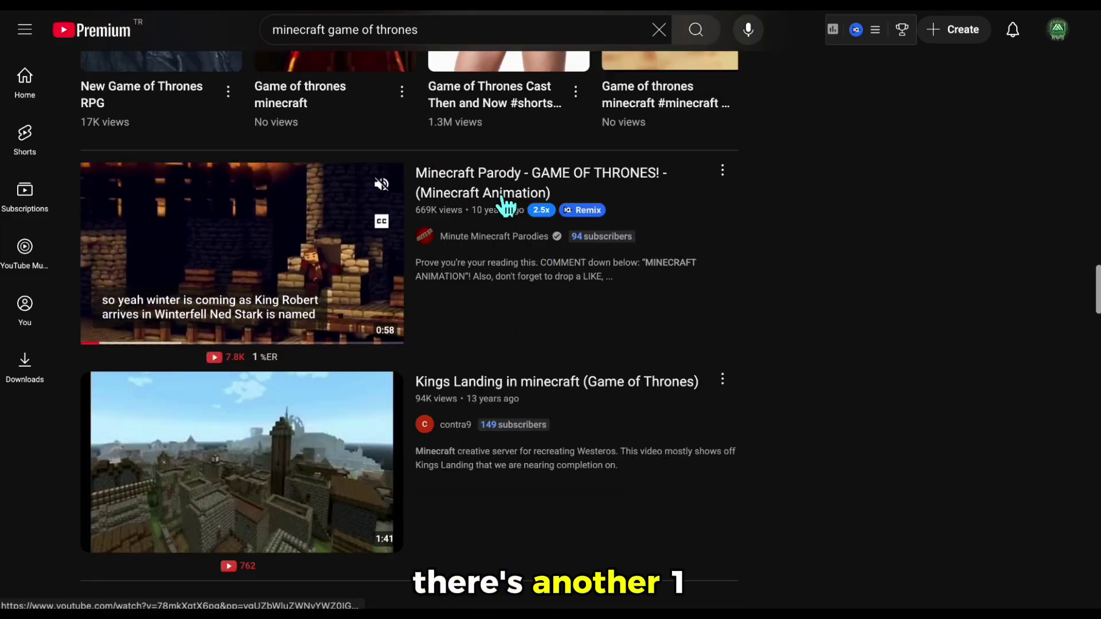
{"action": "scroll", "coordinate": [504, 299], "scroll_direction": "up", "scroll_amount": 18}
{"action": "scroll", "coordinate": [510, 300], "scroll_direction": "up", "scroll_amount": 6}
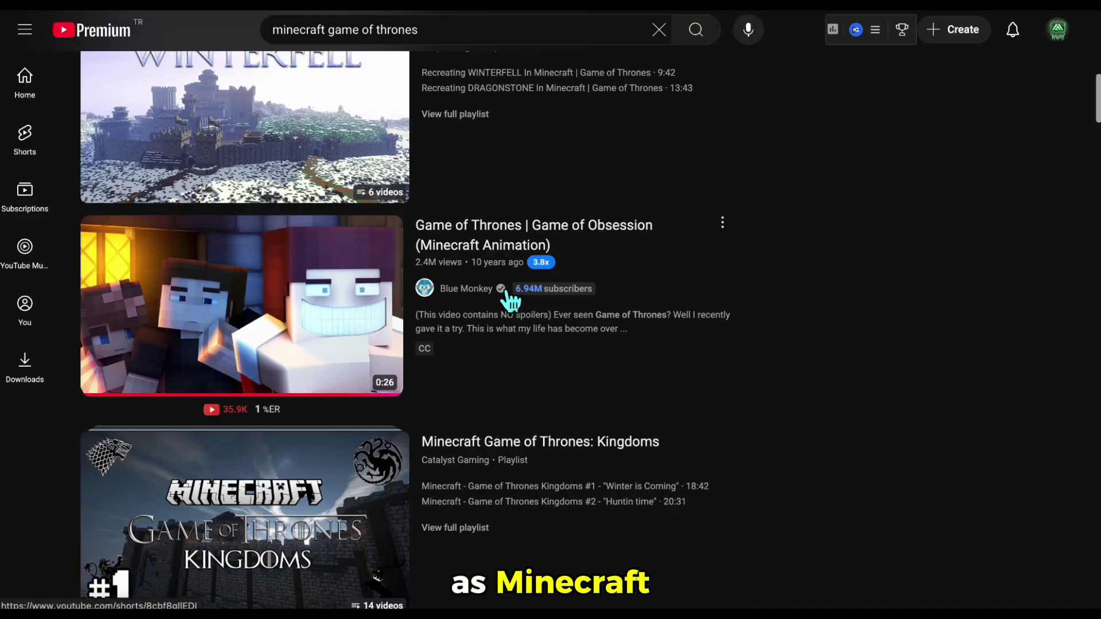
{"action": "scroll", "coordinate": [531, 311], "scroll_direction": "down", "scroll_amount": 8}
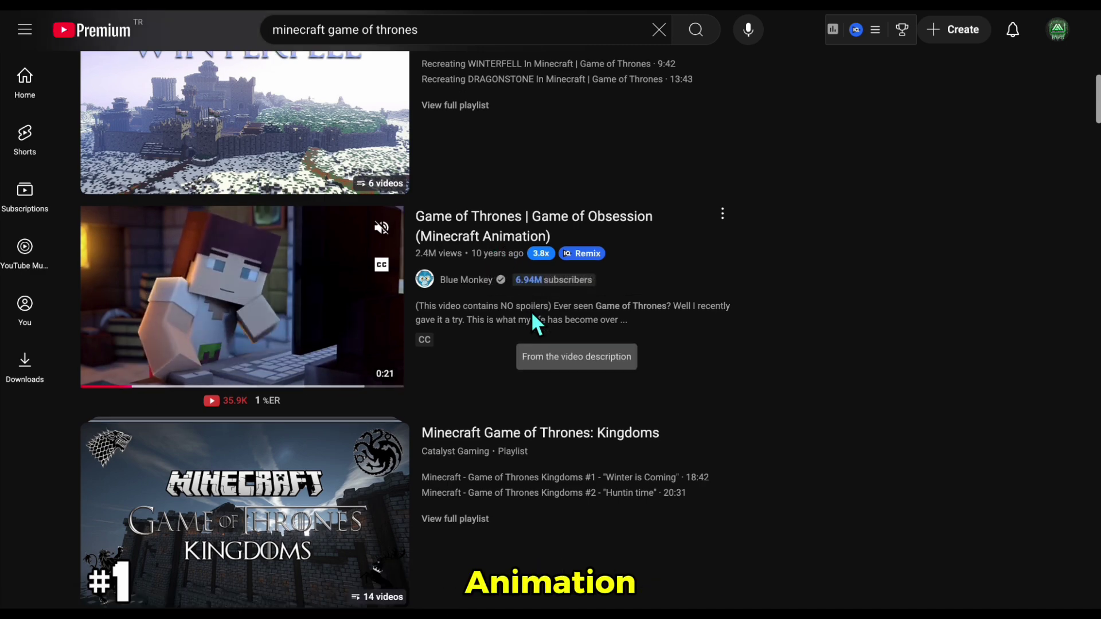
{"action": "scroll", "coordinate": [541, 325], "scroll_direction": "up", "scroll_amount": 1}
{"action": "scroll", "coordinate": [542, 326], "scroll_direction": "up", "scroll_amount": 7}
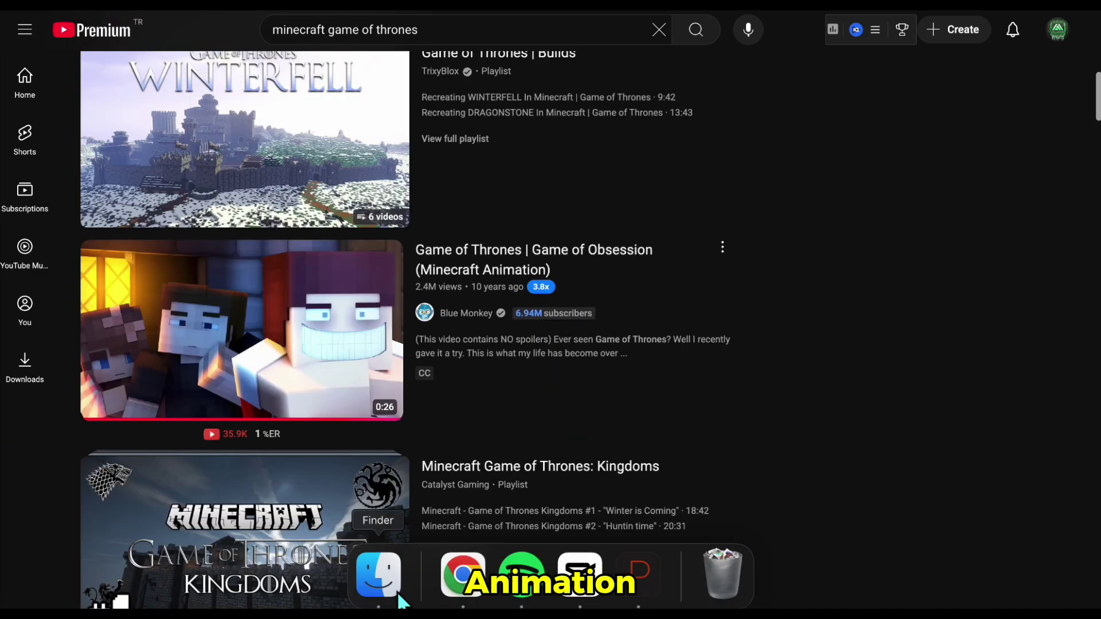
{"action": "left_click", "coordinate": [380, 576]}
{"action": "double_click", "coordinate": [380, 264]}
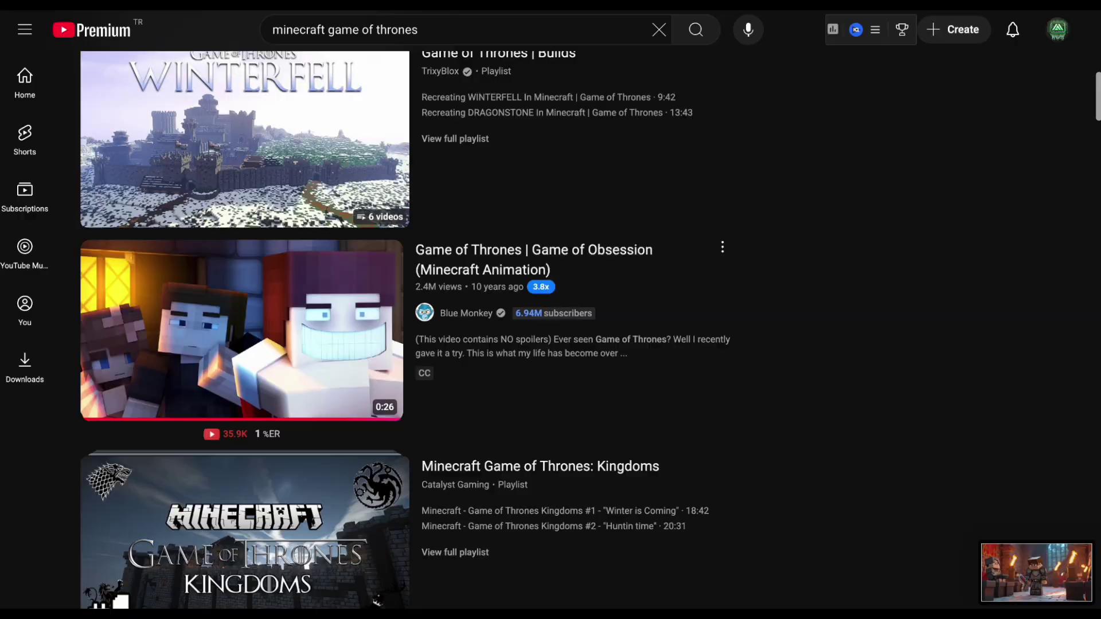
{"action": "left_click", "coordinate": [25, 93]}
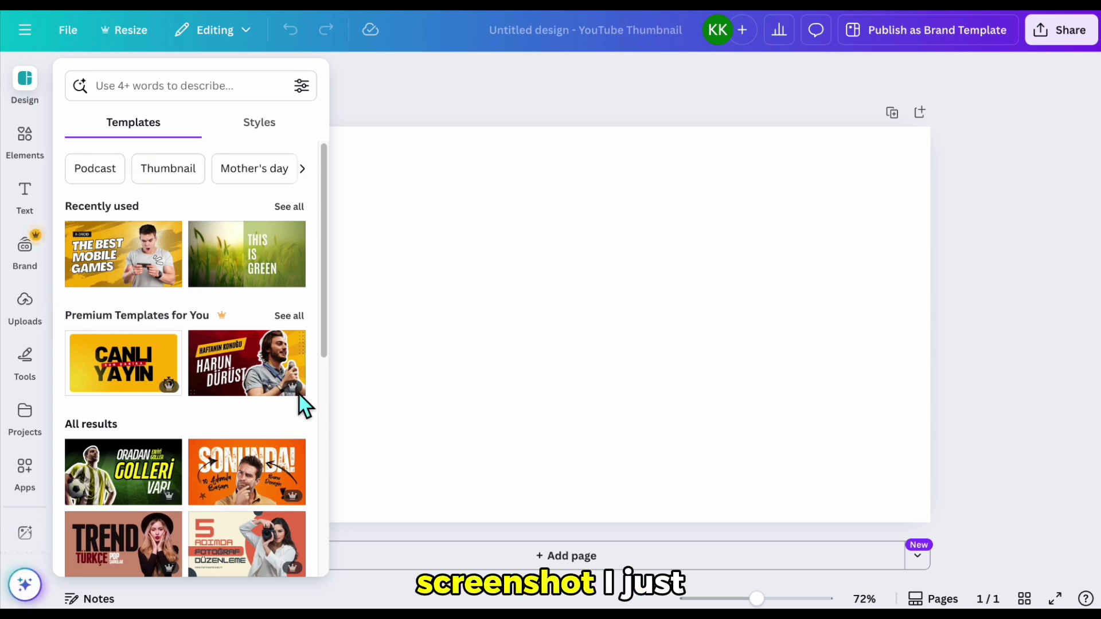
- Drop the Minecraft screenshot onto the thumbnail page and enlarge it to fill the frame
{"action": "left_click", "coordinate": [334, 318]}
{"action": "key", "text": "super+Tab"}
{"action": "left_click_drag", "start_coordinate": [368, 129], "coordinate": [556, 371]}
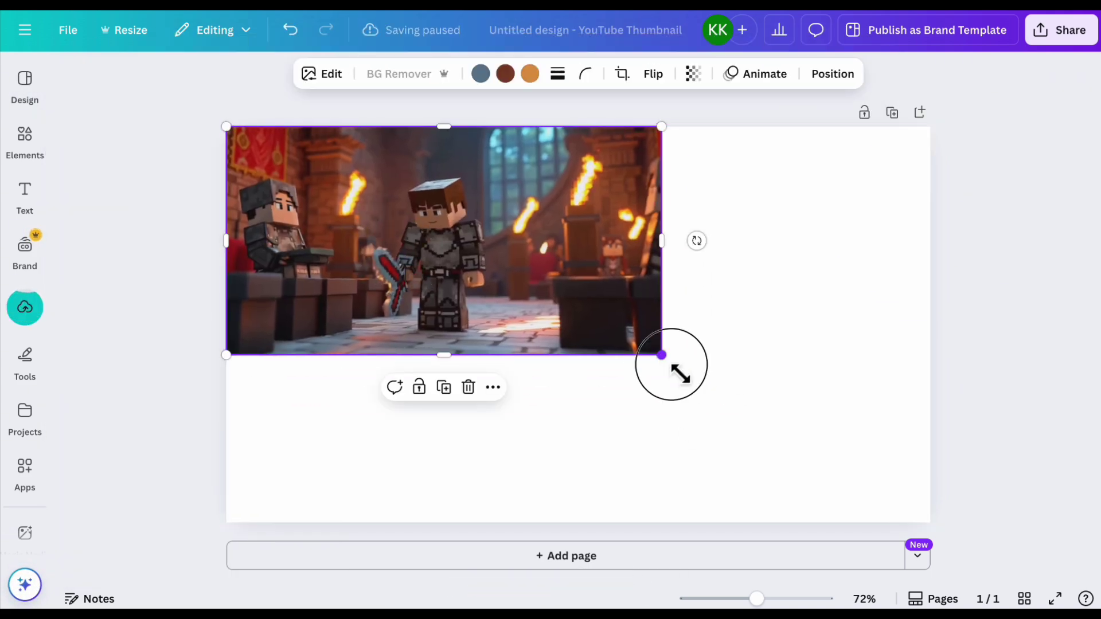
{"action": "left_click_drag", "start_coordinate": [661, 355], "coordinate": [948, 541]}
{"action": "left_click_drag", "start_coordinate": [832, 446], "coordinate": [806, 446]}
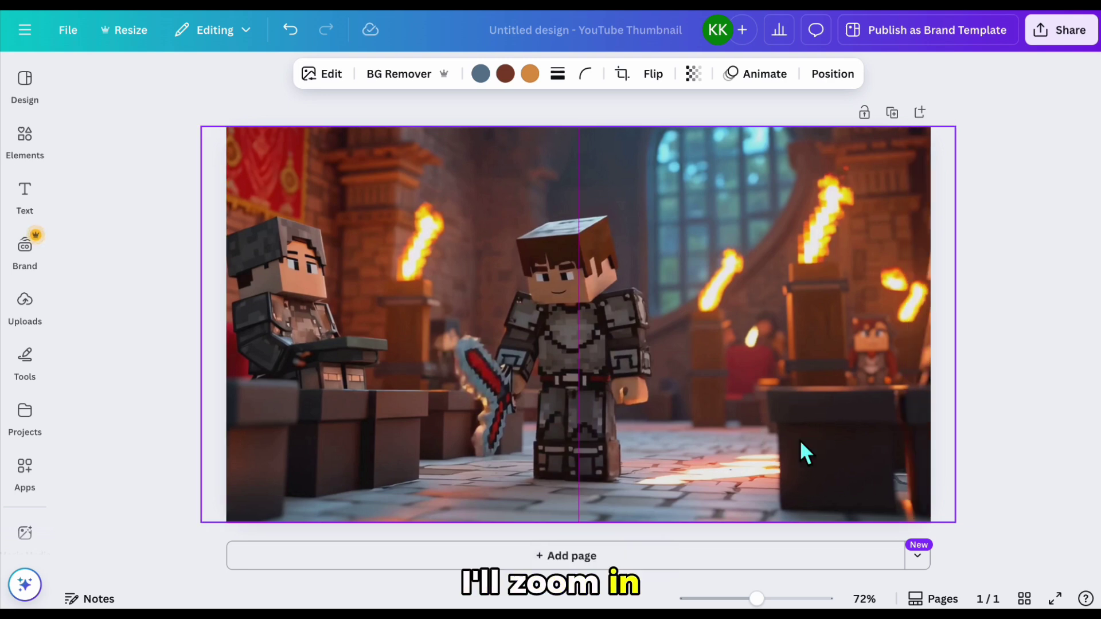
{"action": "left_click", "coordinate": [1012, 278]}
{"action": "left_click", "coordinate": [946, 291]}
{"action": "left_click_drag", "start_coordinate": [213, 128], "coordinate": [114, 73]}
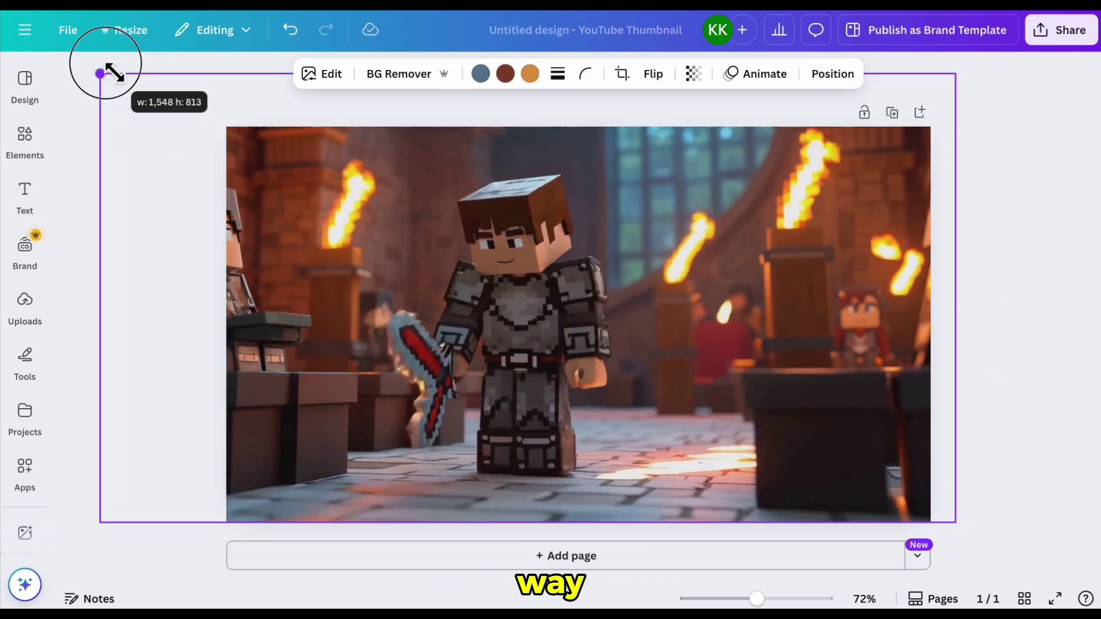
{"action": "left_click_drag", "start_coordinate": [422, 285], "coordinate": [513, 276]}
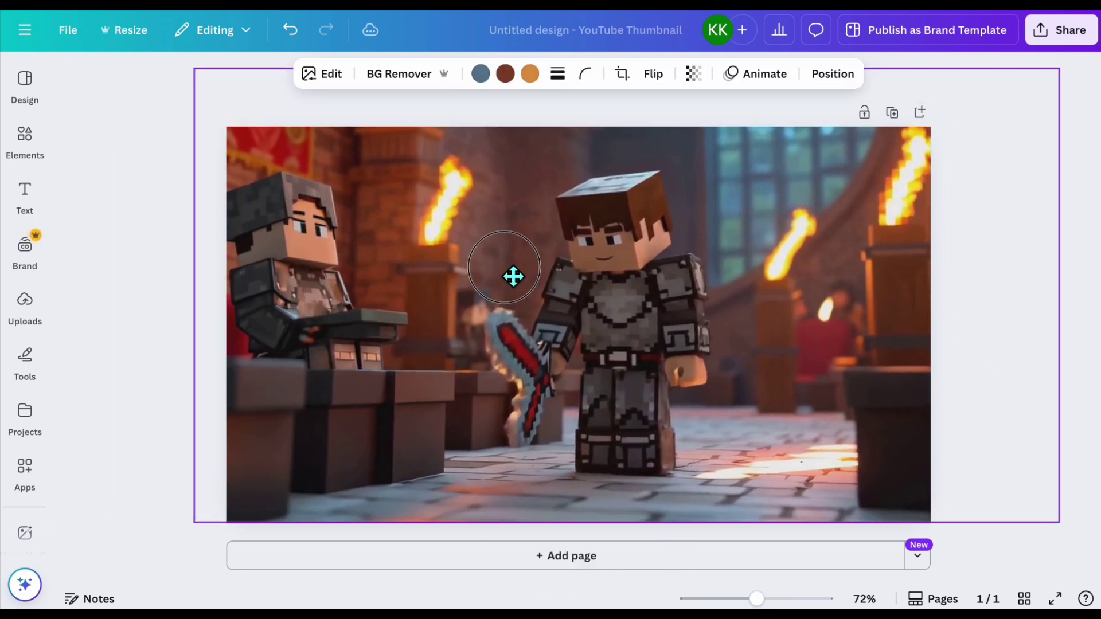
{"action": "left_click", "coordinate": [201, 234]}
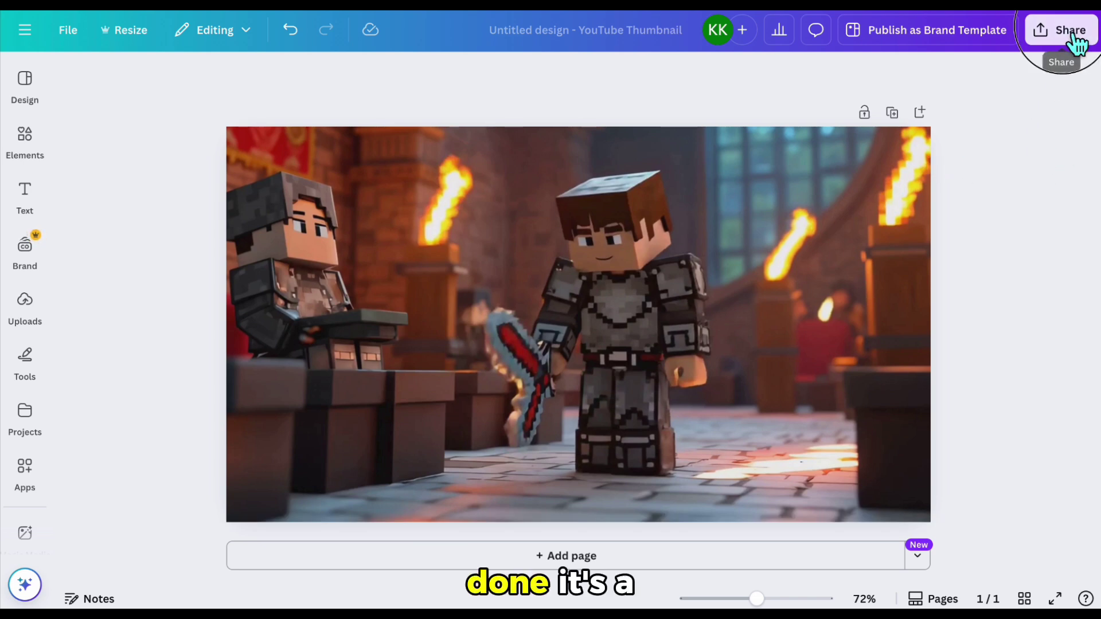
- Download the thumbnail design as a PNG
{"action": "left_click", "coordinate": [1070, 35]}
{"action": "left_click", "coordinate": [825, 349]}
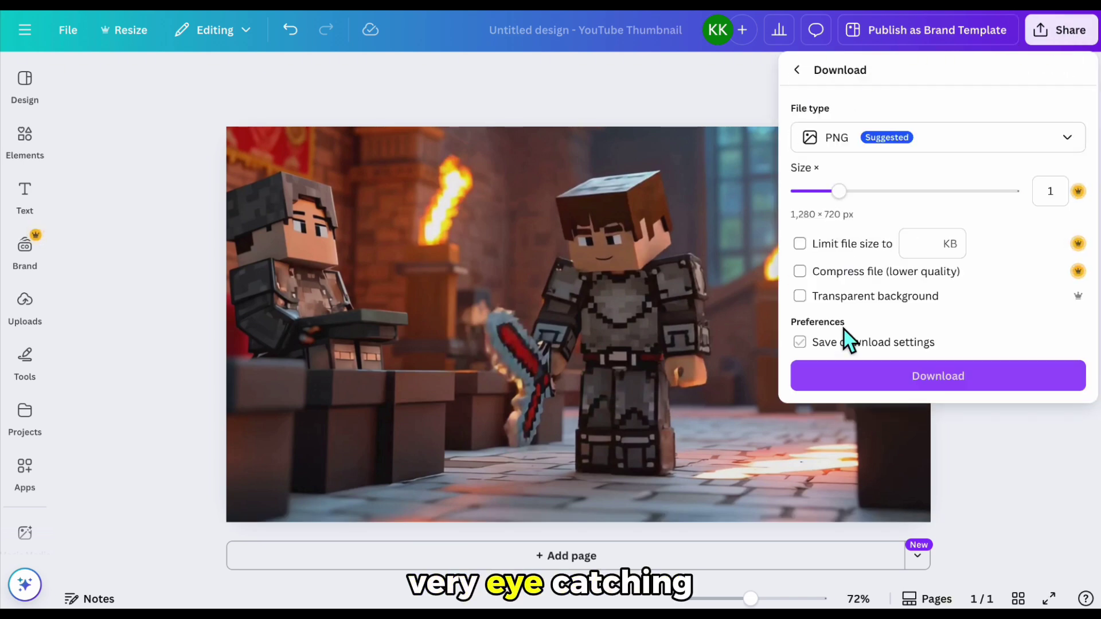
{"action": "left_click", "coordinate": [908, 378]}
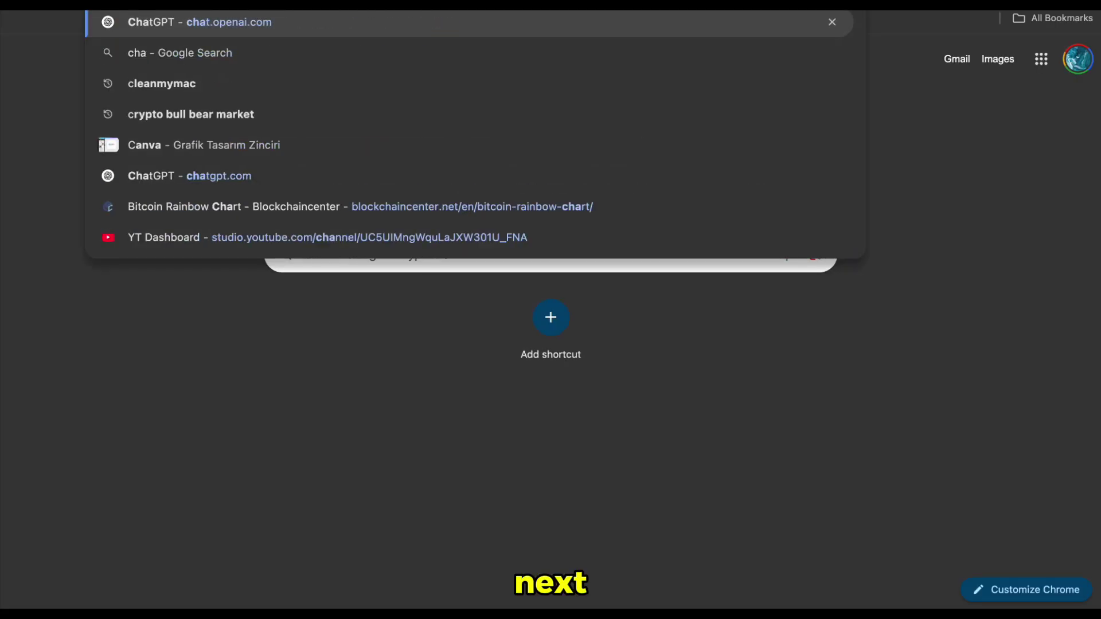
- Load ChatGPT and type a prompt for a short Minecraft-style Game of Thrones trailer description
{"action": "key", "text": "Return"}
{"action": "type", "text": "create a short youtube description for a gam"}
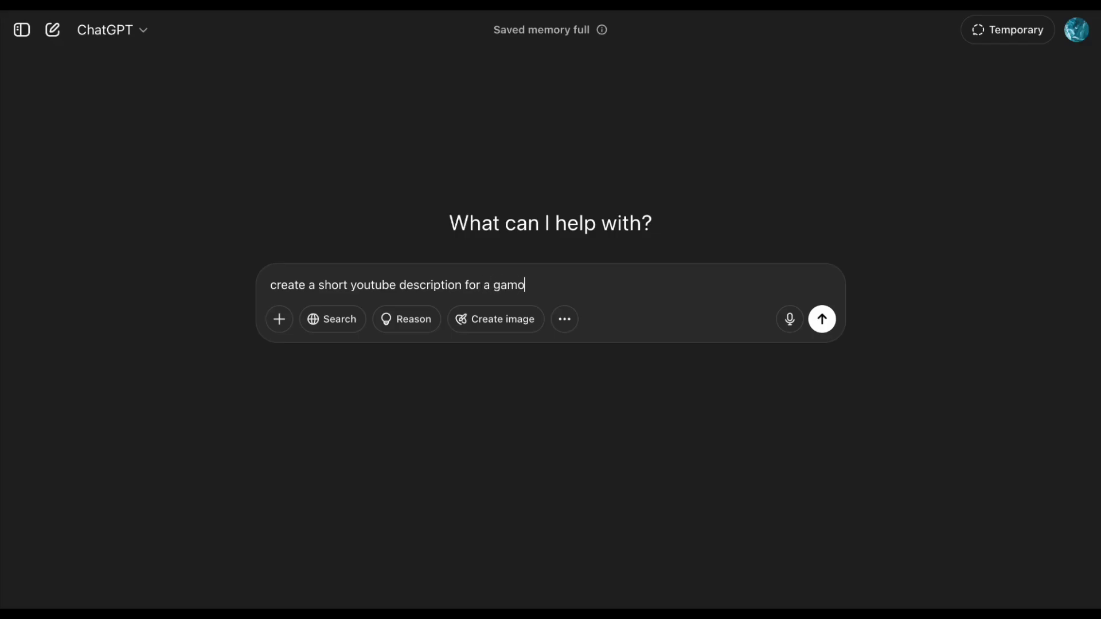
{"action": "type", "text": " of thrones"}
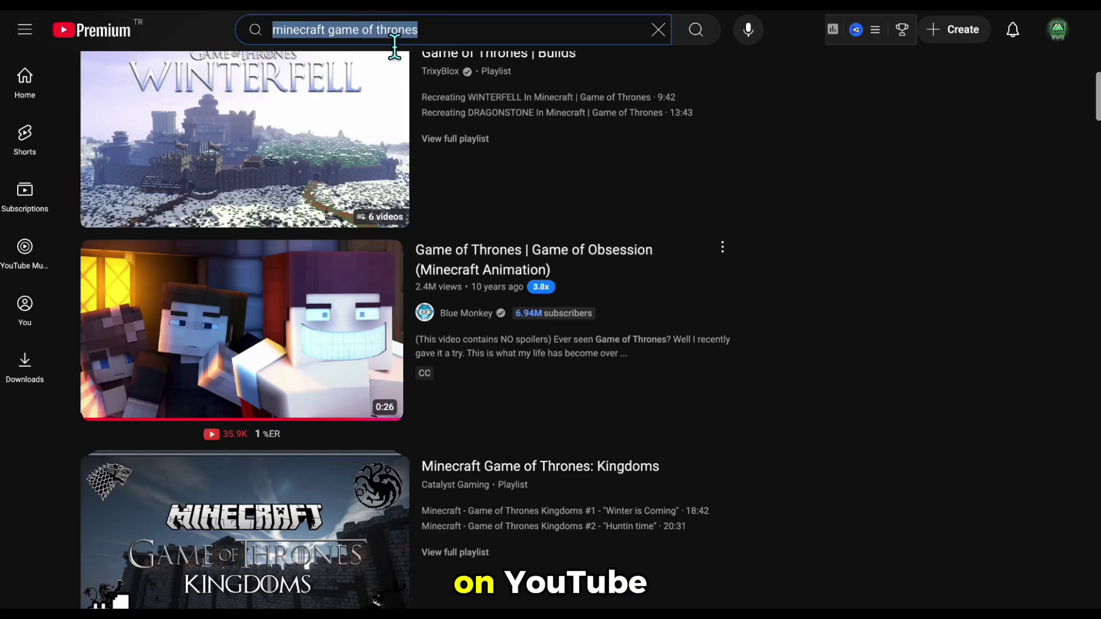
- Search YouTube for 'game of throne minecraft', then start uploading a new video
{"action": "type", "text": "game of throne"}
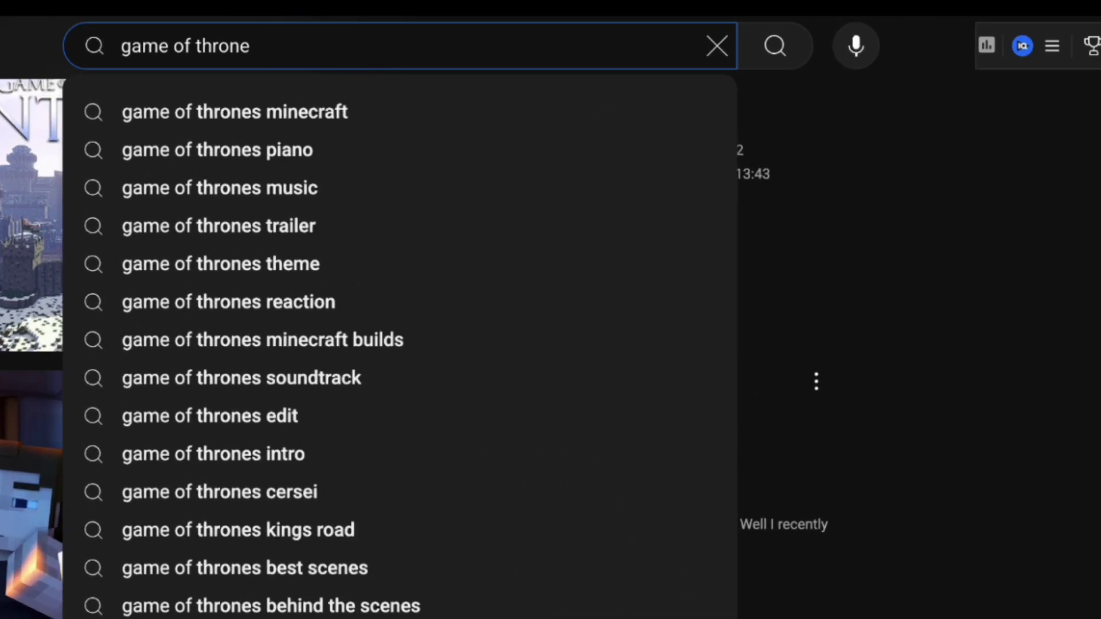
{"action": "type", "text": " minecraft"}
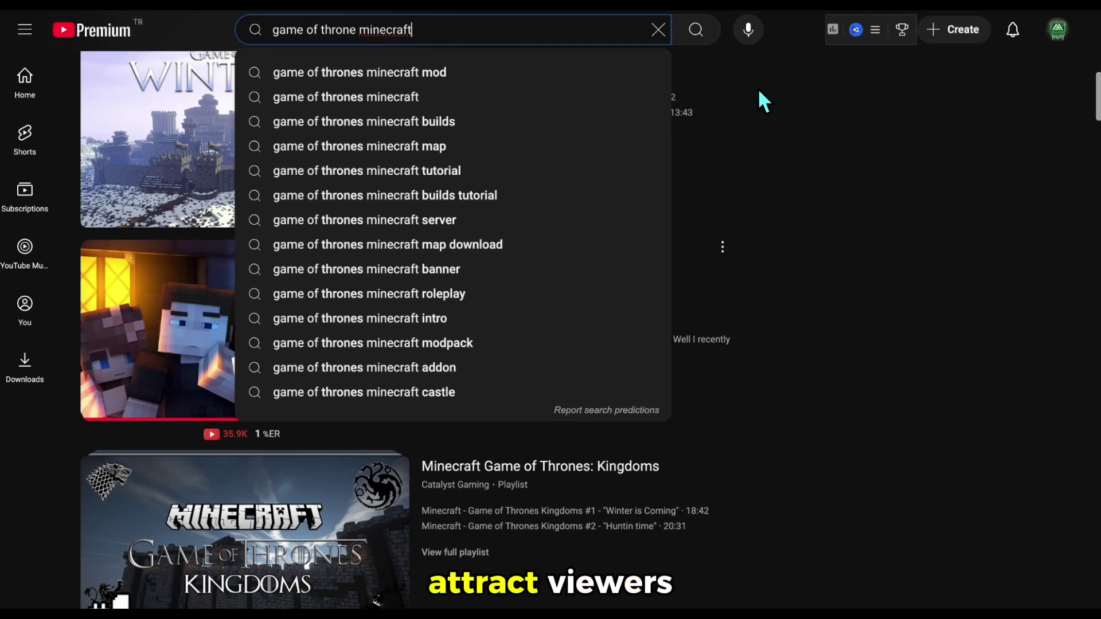
{"action": "left_click", "coordinate": [800, 163]}
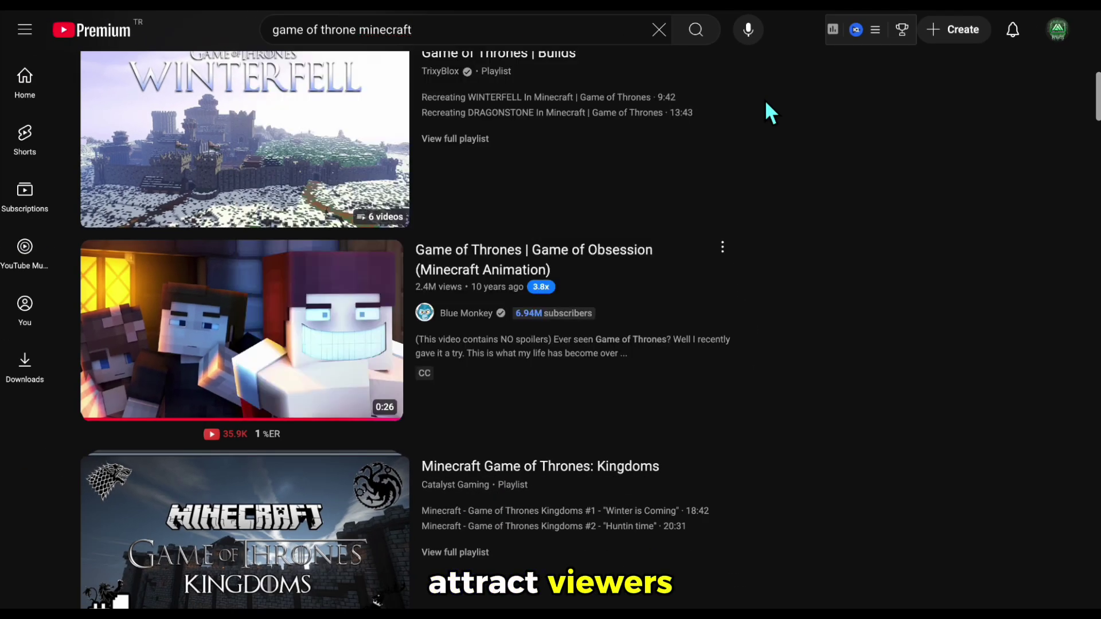
{"action": "left_click", "coordinate": [961, 32]}
{"action": "left_click", "coordinate": [990, 66]}
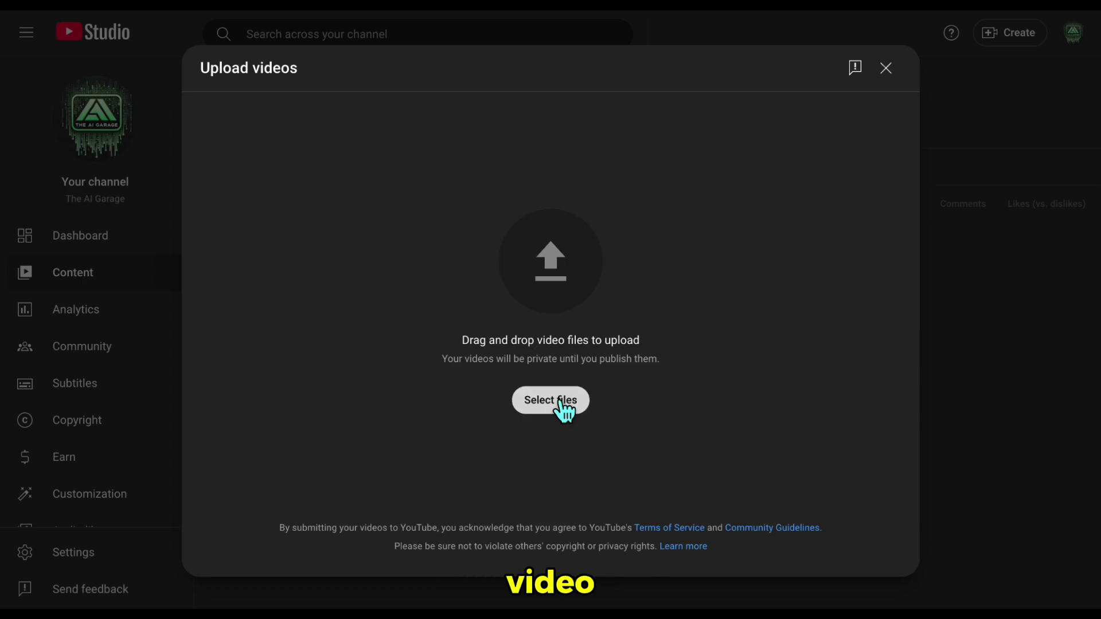
- Upload the '65 - final' video file from the Downloads folder
{"action": "left_click", "coordinate": [560, 401]}
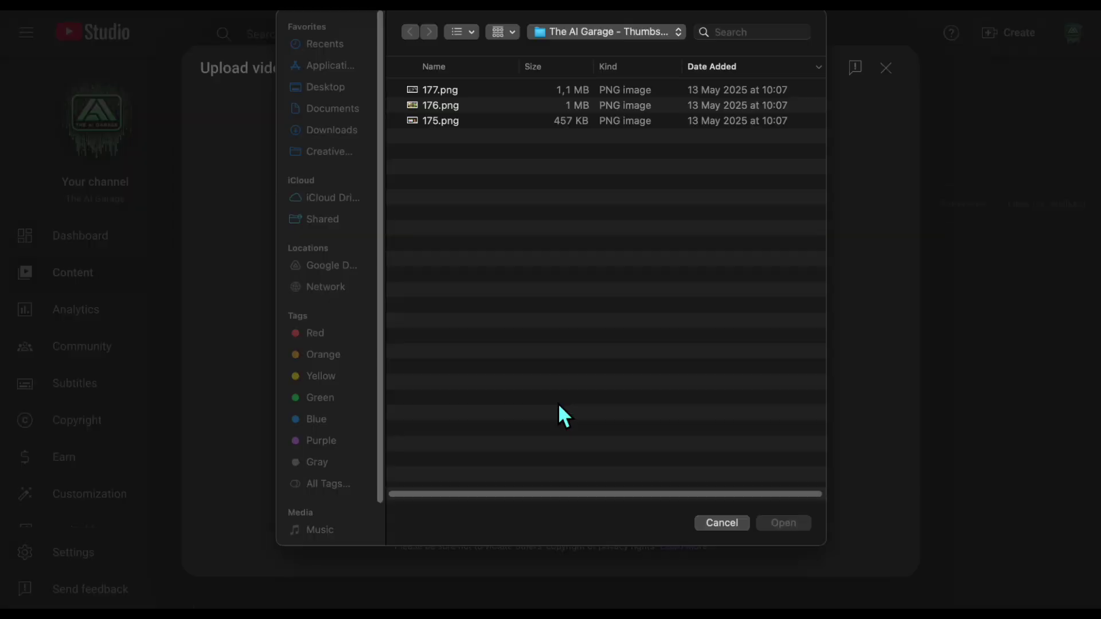
{"action": "left_click", "coordinate": [332, 129]}
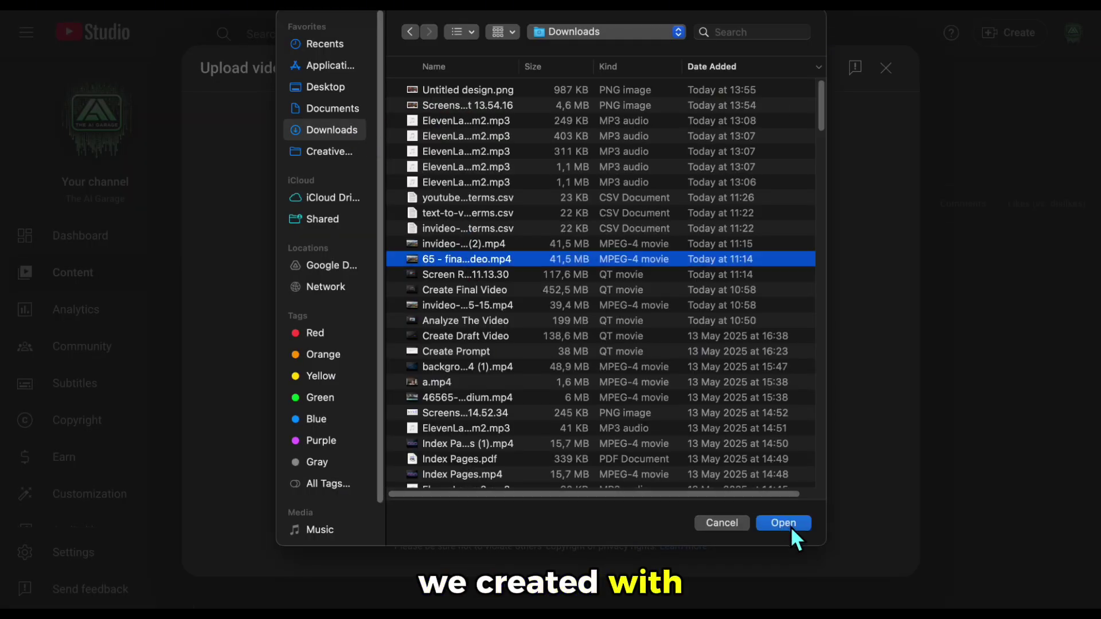
{"action": "left_click", "coordinate": [787, 524]}
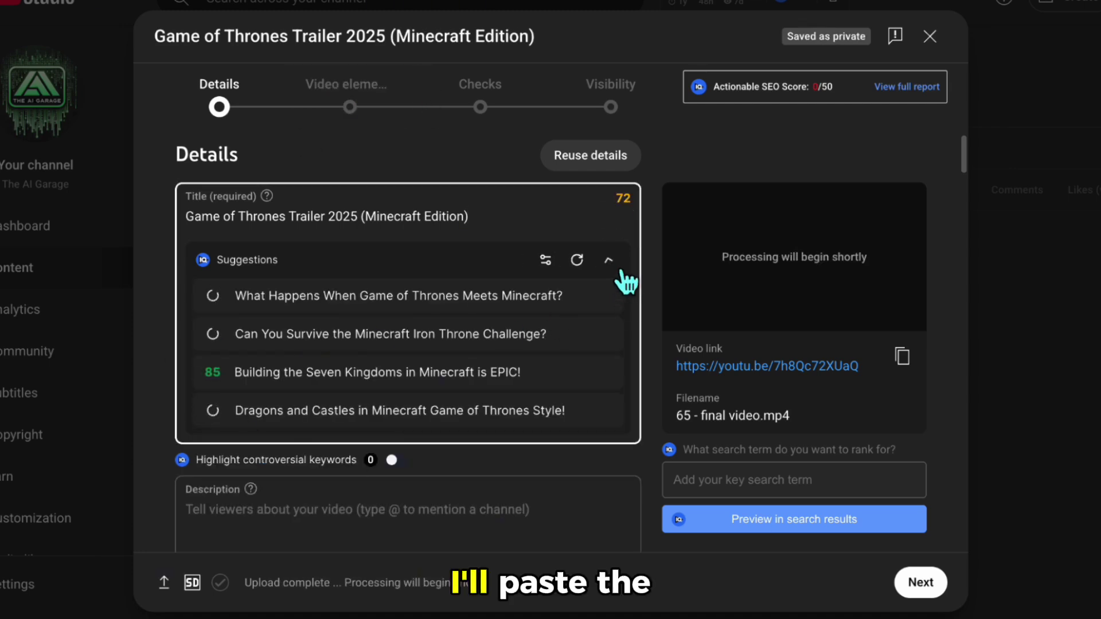
- Paste the ChatGPT-written description into the video description field
{"action": "left_click", "coordinate": [616, 268]}
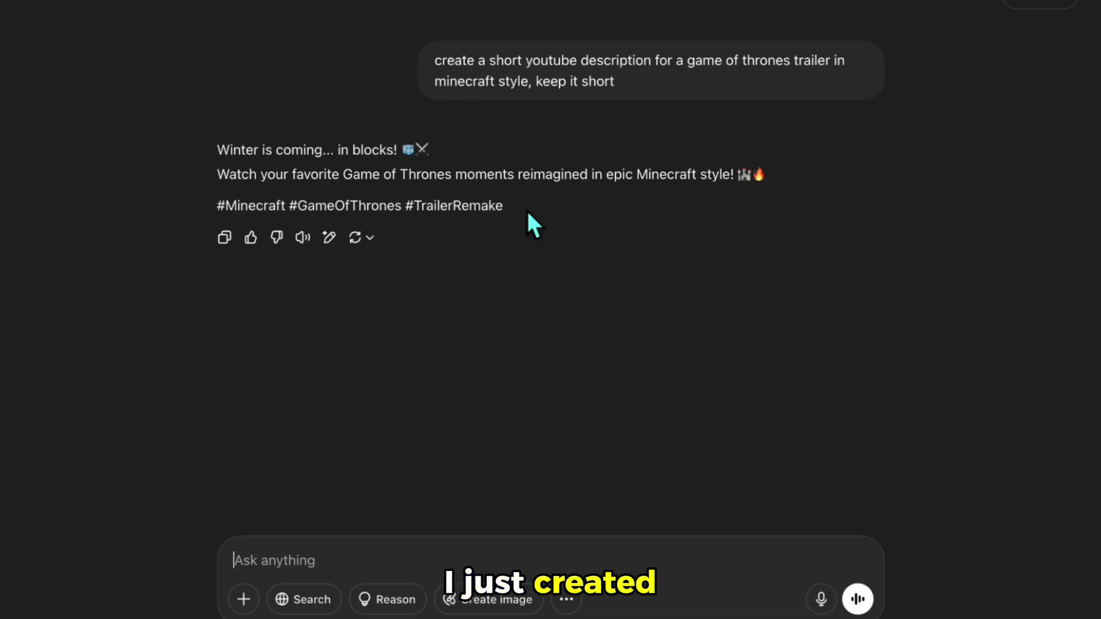
{"action": "left_click_drag", "start_coordinate": [527, 213], "coordinate": [208, 162]}
{"action": "key", "text": "ctrl+c"}
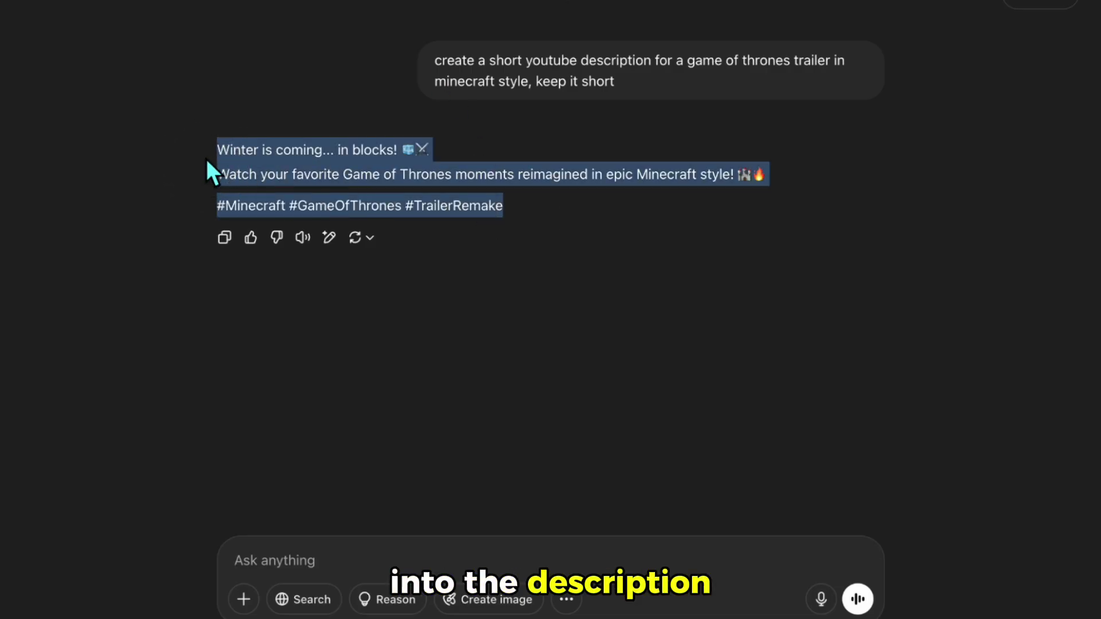
{"action": "left_click", "coordinate": [246, 381]}
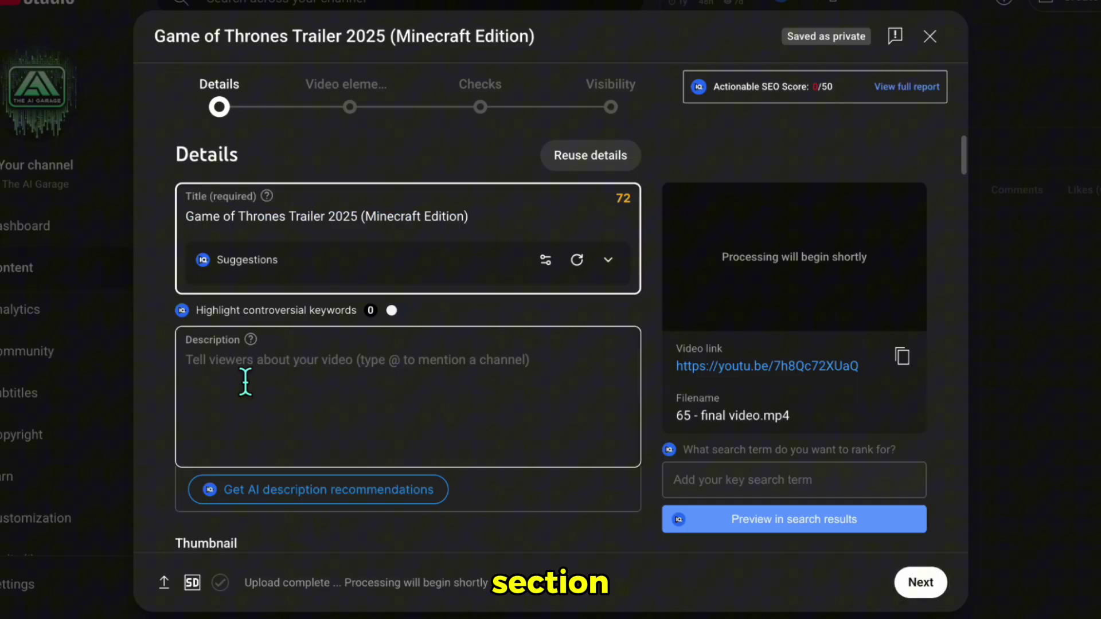
{"action": "key", "text": "ctrl+v"}
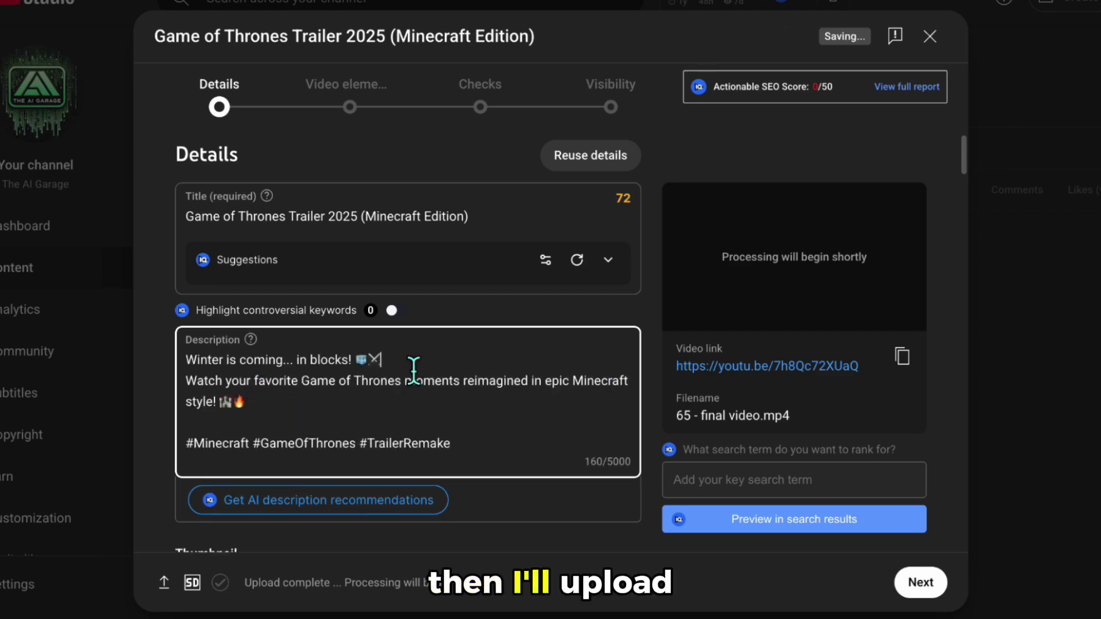
{"action": "key", "text": "Return"}
- Upload 'Untitled design.png' as the custom thumbnail
{"action": "scroll", "coordinate": [393, 401], "scroll_direction": "down", "scroll_amount": 4}
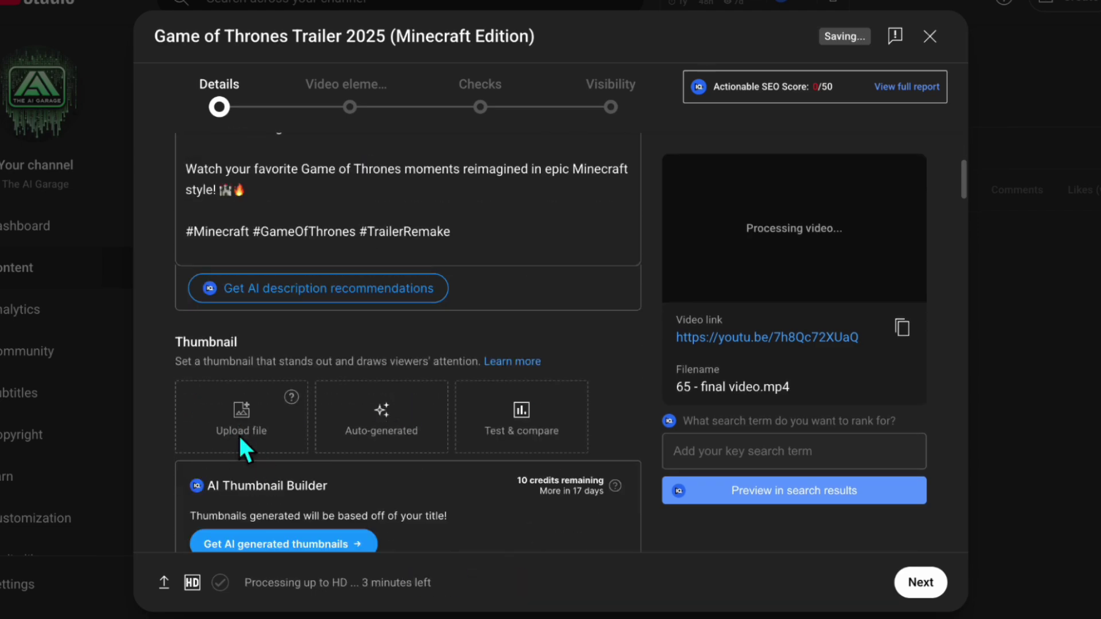
{"action": "left_click", "coordinate": [241, 424]}
{"action": "left_click", "coordinate": [439, 62]}
{"action": "left_click", "coordinate": [808, 552]}
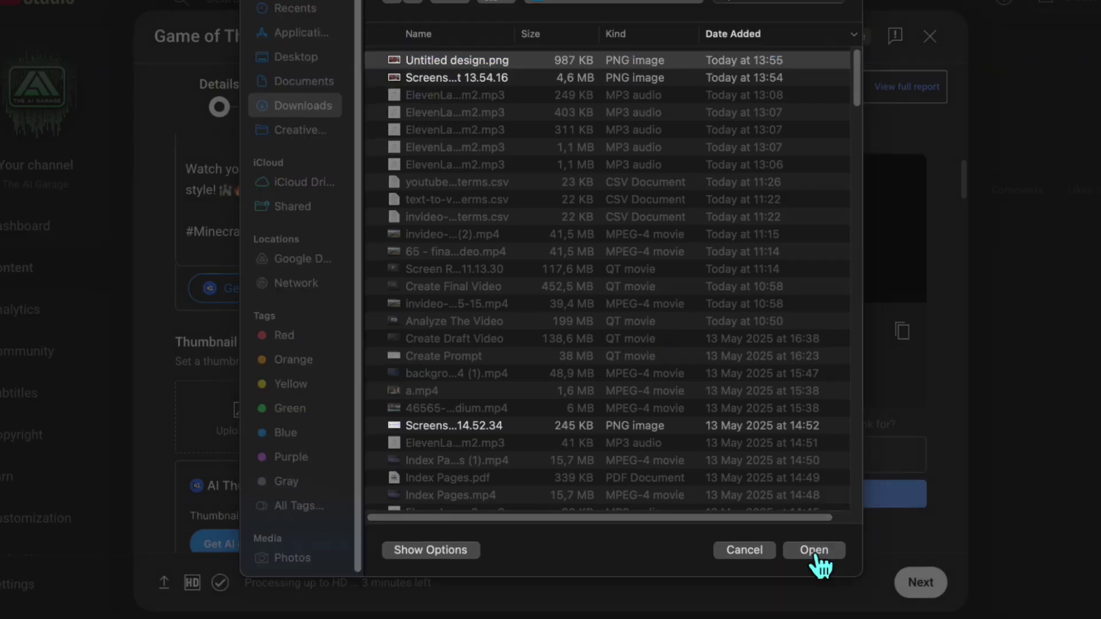
- Scroll down to the Tags section and focus the tags field
{"action": "scroll", "coordinate": [405, 344], "scroll_direction": "up", "scroll_amount": 4}
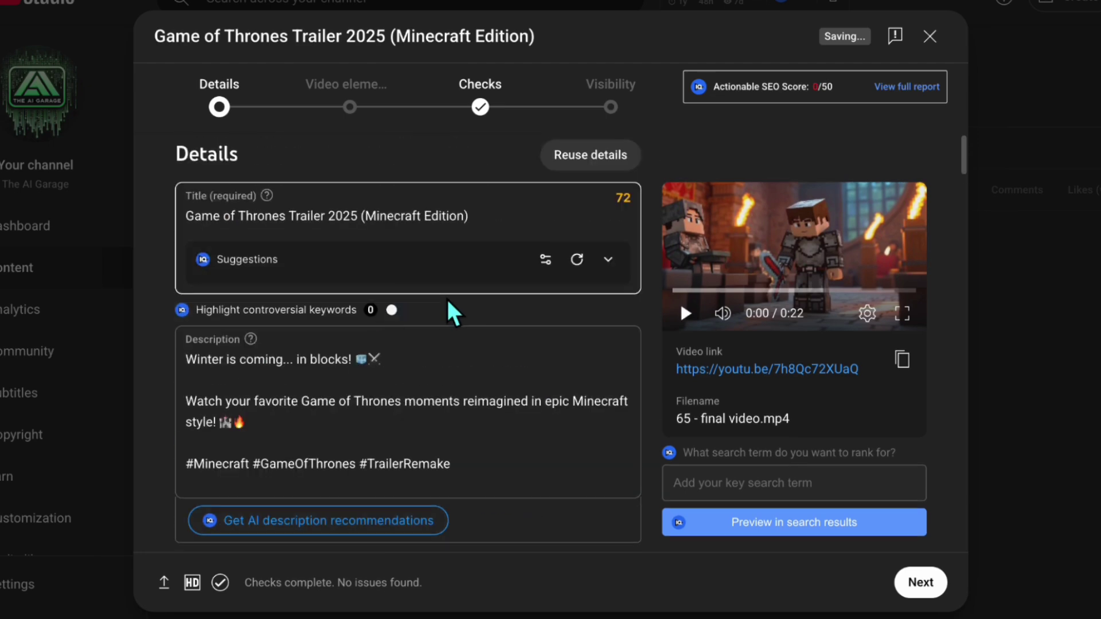
{"action": "scroll", "coordinate": [449, 310], "scroll_direction": "down", "scroll_amount": 15}
{"action": "scroll", "coordinate": [223, 370], "scroll_direction": "down", "scroll_amount": 15}
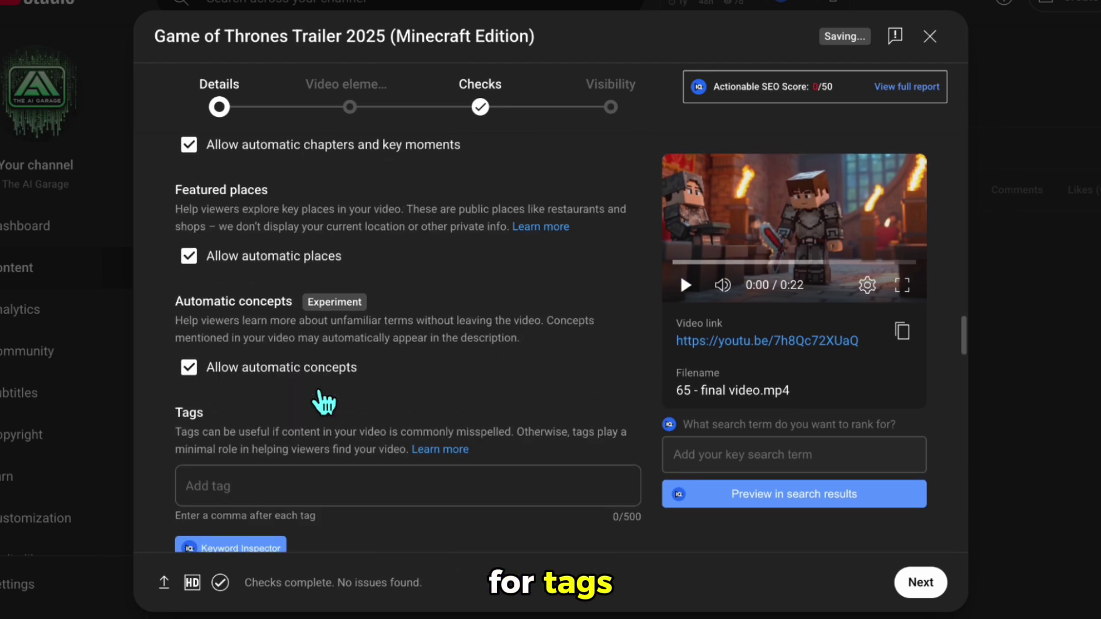
{"action": "left_click", "coordinate": [261, 257]}
{"action": "scroll", "coordinate": [435, 388], "scroll_direction": "down", "scroll_amount": 3}
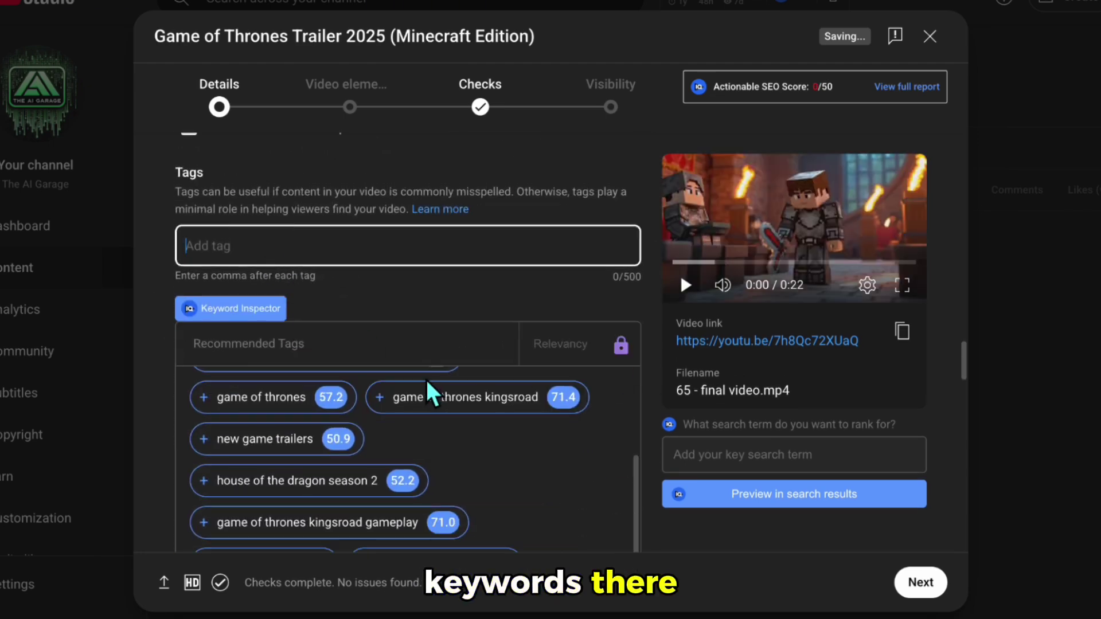
{"action": "scroll", "coordinate": [153, 393], "scroll_direction": "down", "scroll_amount": 2}
{"action": "scroll", "coordinate": [306, 401], "scroll_direction": "up", "scroll_amount": 4}
{"action": "scroll", "coordinate": [305, 401], "scroll_direction": "up", "scroll_amount": 2}
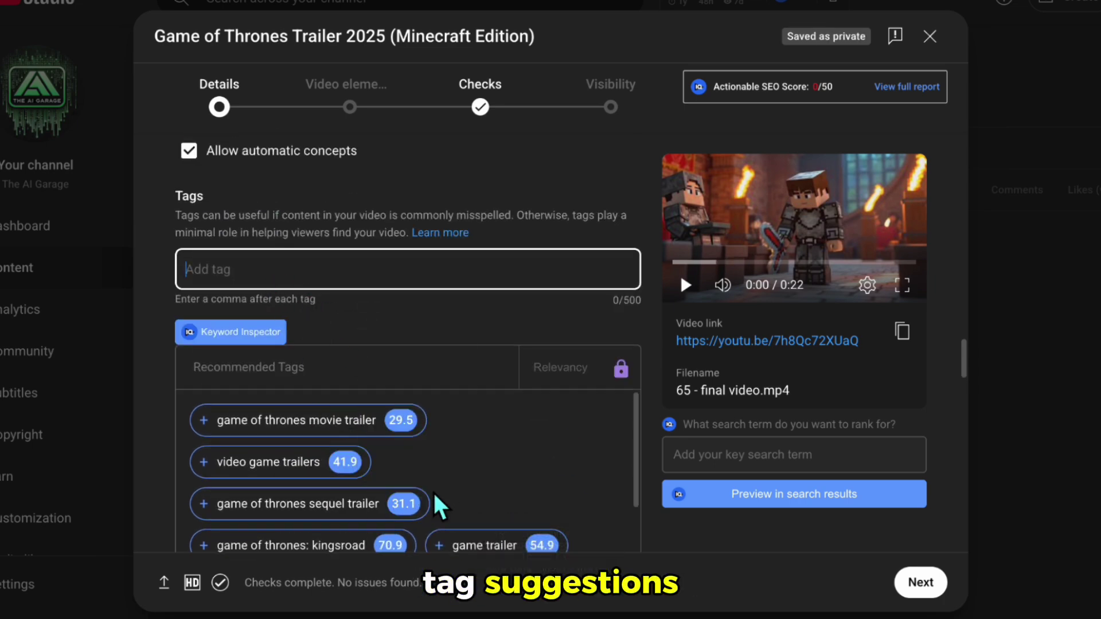
{"action": "scroll", "coordinate": [504, 486], "scroll_direction": "down", "scroll_amount": 5}
{"action": "scroll", "coordinate": [306, 470], "scroll_direction": "up", "scroll_amount": 1}
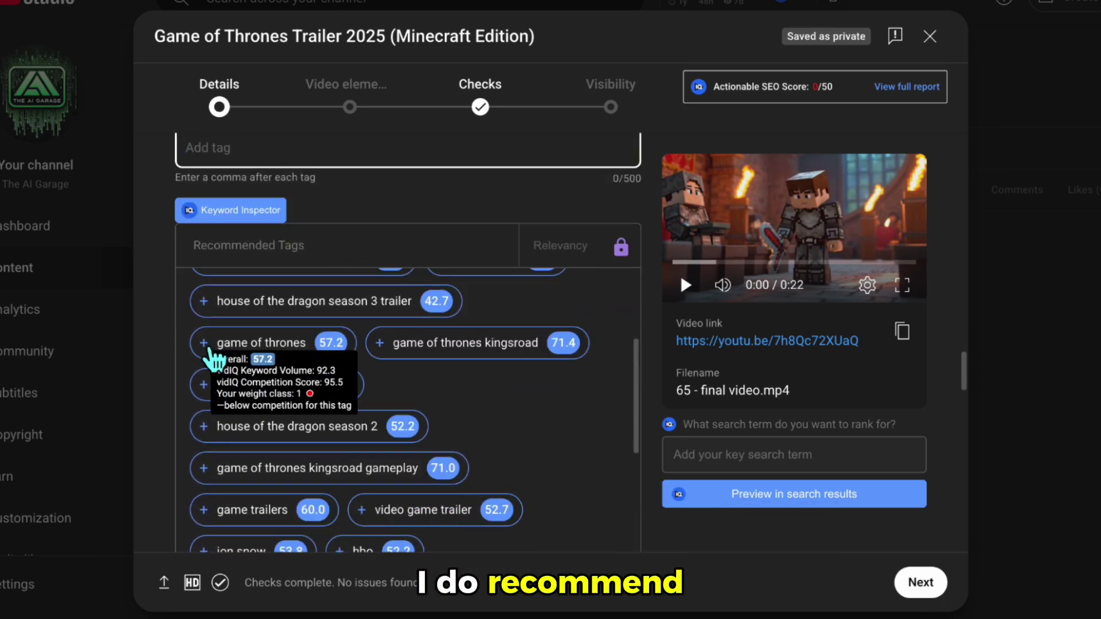
- Add the vidIQ tags 'game of thrones', 'game of thrones kingsroad' and 'game of thrones kingsroad gameplay', then continue
{"action": "left_click", "coordinate": [206, 344]}
{"action": "left_click", "coordinate": [476, 344]}
{"action": "scroll", "coordinate": [234, 434], "scroll_direction": "down", "scroll_amount": 2}
{"action": "left_click", "coordinate": [231, 420]}
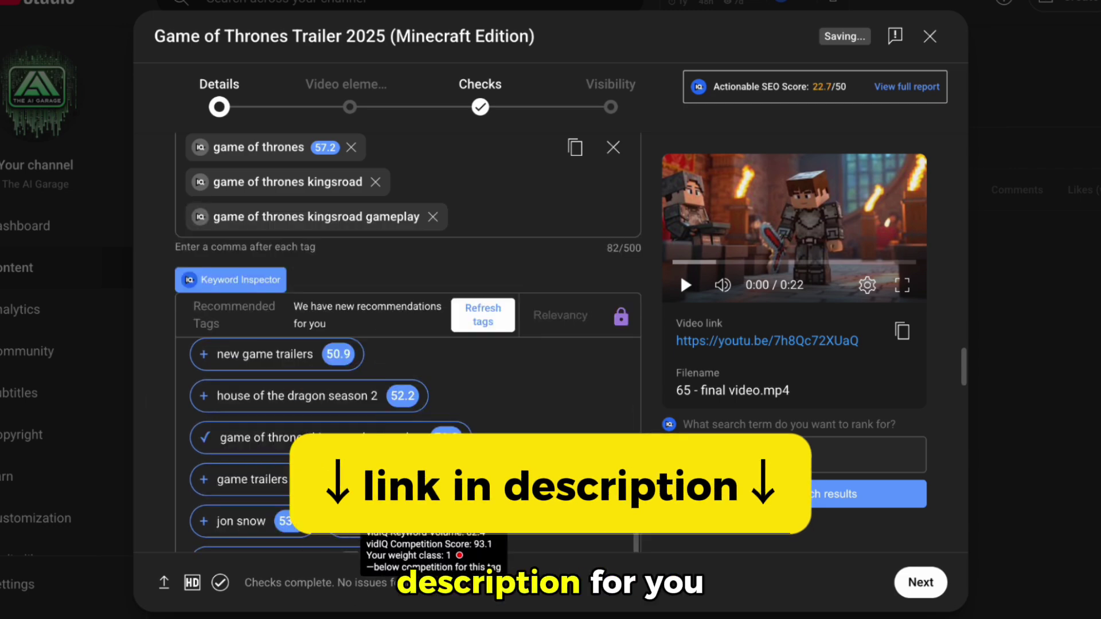
{"action": "scroll", "coordinate": [235, 508], "scroll_direction": "down", "scroll_amount": 1}
{"action": "scroll", "coordinate": [492, 356], "scroll_direction": "up", "scroll_amount": 8}
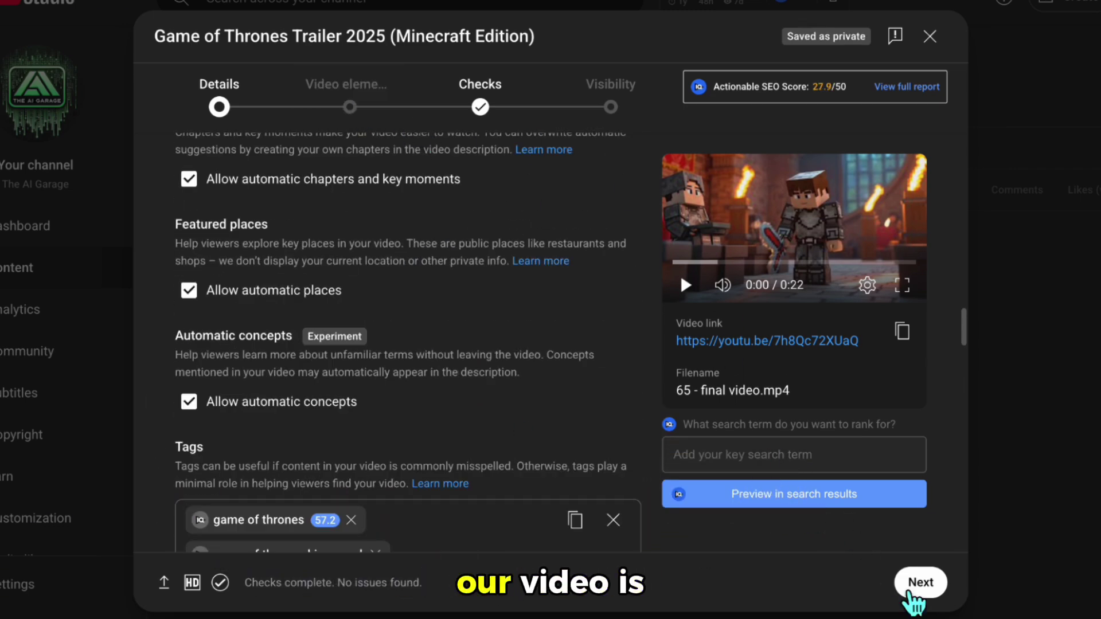
{"action": "left_click", "coordinate": [917, 587]}
- Advance past the copyright Checks step to the Visibility settings
{"action": "left_click", "coordinate": [481, 106]}
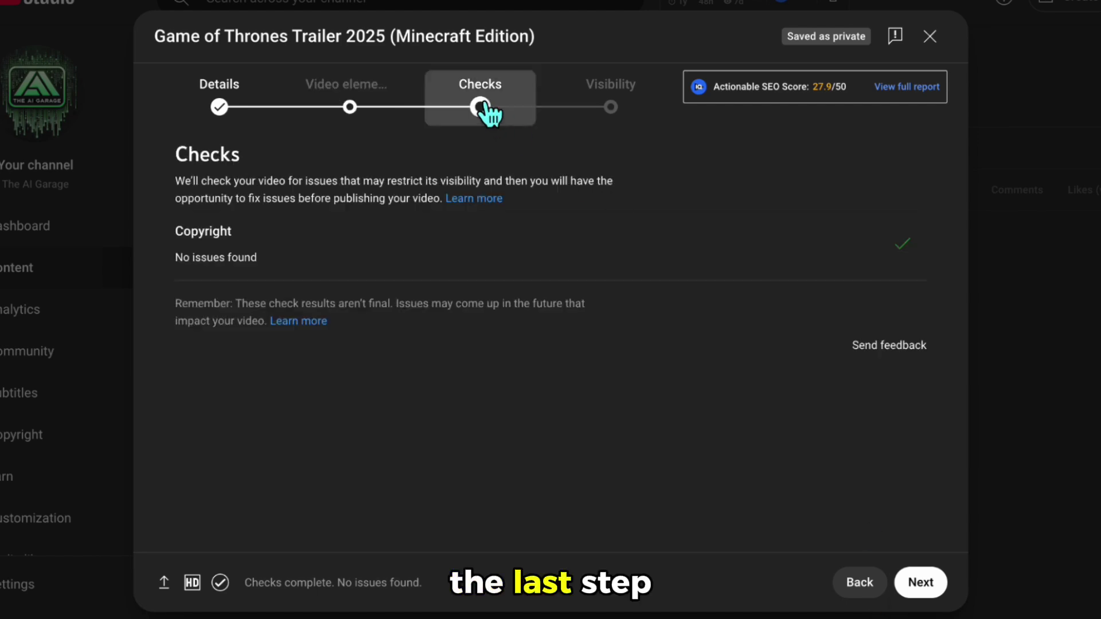
{"action": "left_click", "coordinate": [923, 580]}
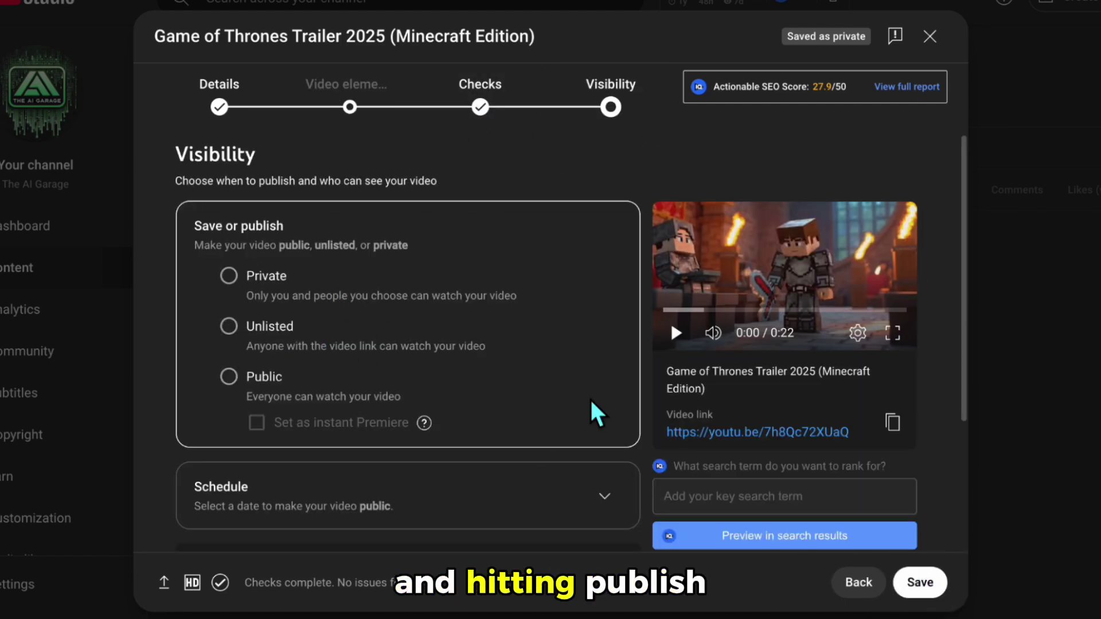